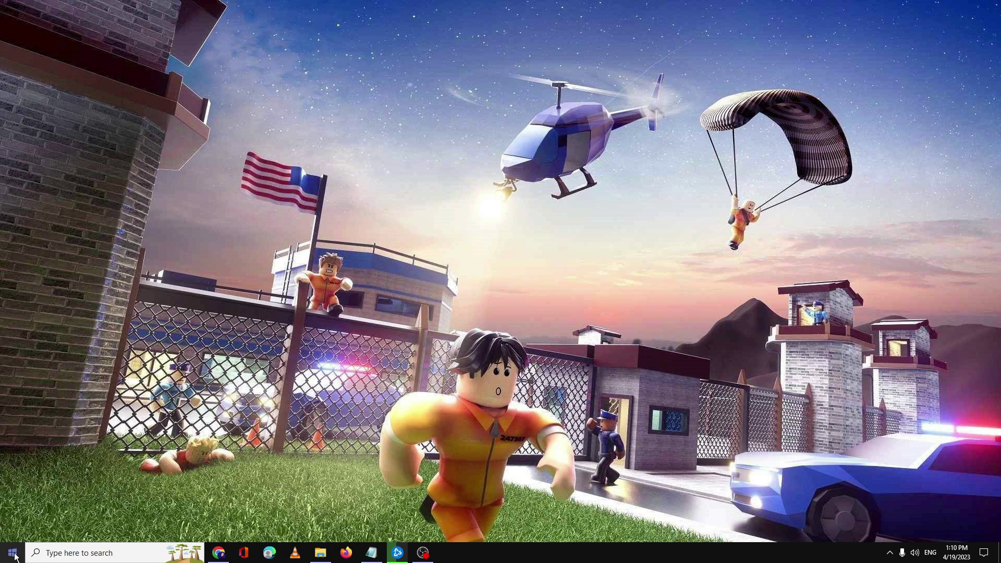
- Open Task Manager from the Win+X menu and move its window left
{"action": "key", "text": "super+x"}
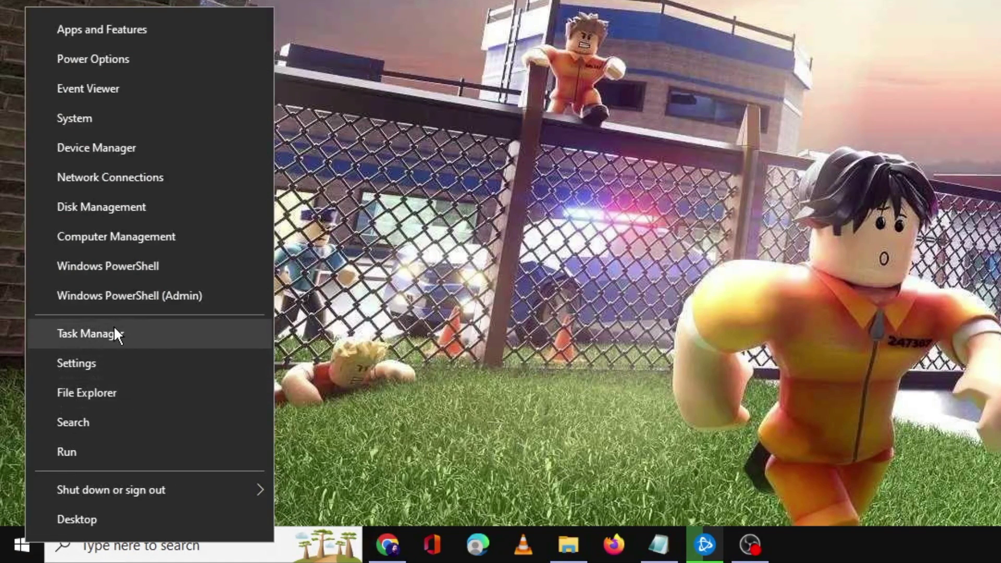
{"action": "left_click", "coordinate": [102, 336]}
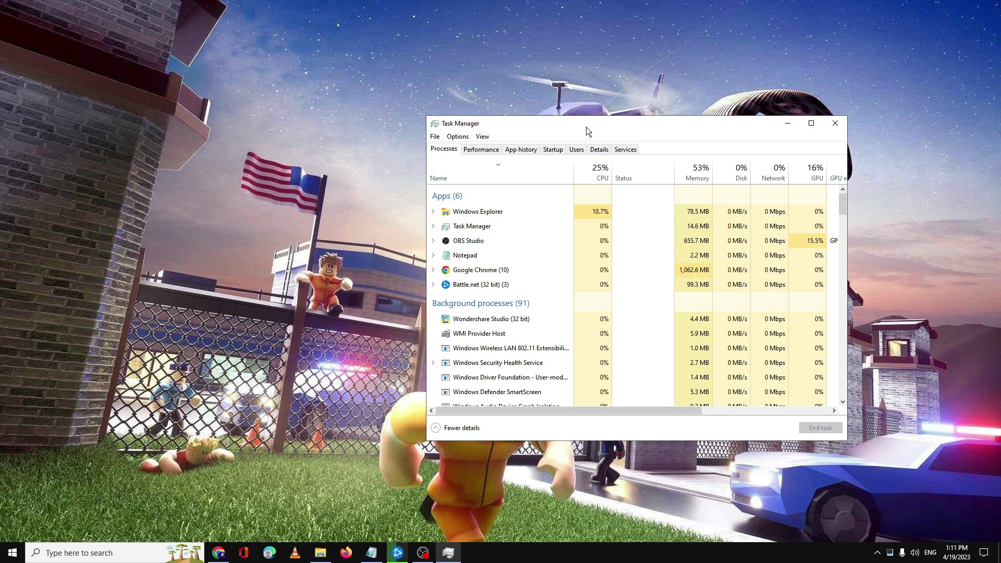
{"action": "left_click_drag", "start_coordinate": [586, 127], "coordinate": [524, 125]}
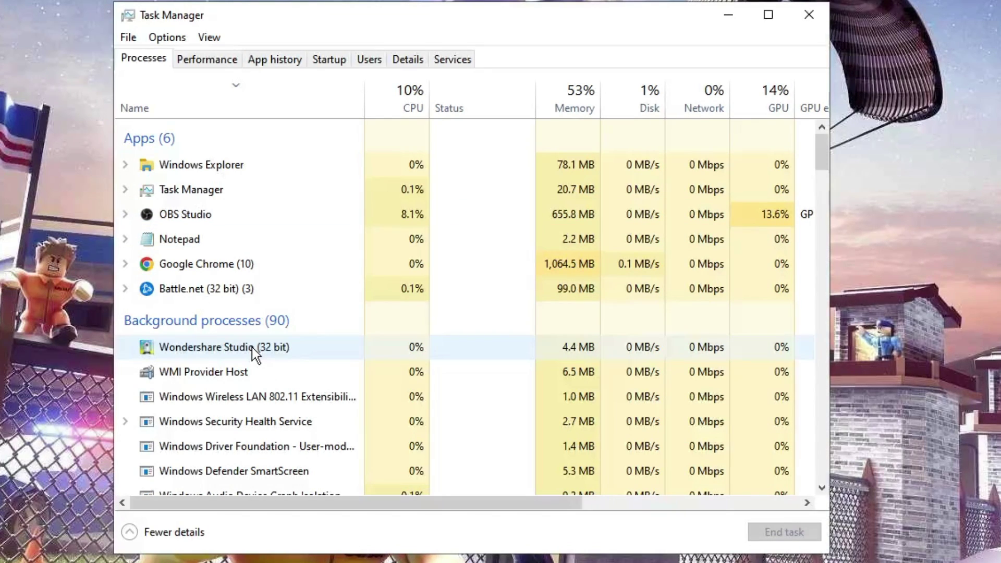
- End the Battle.net task and a Steam Client WebHelper task
{"action": "right_click", "coordinate": [187, 290]}
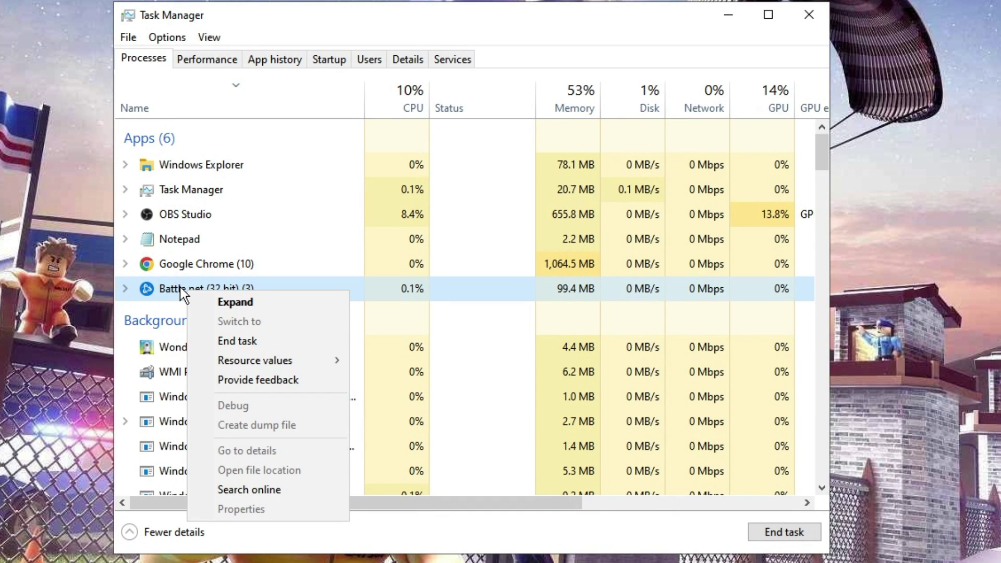
{"action": "left_click", "coordinate": [165, 290]}
{"action": "scroll", "coordinate": [203, 331], "scroll_direction": "down", "scroll_amount": 4}
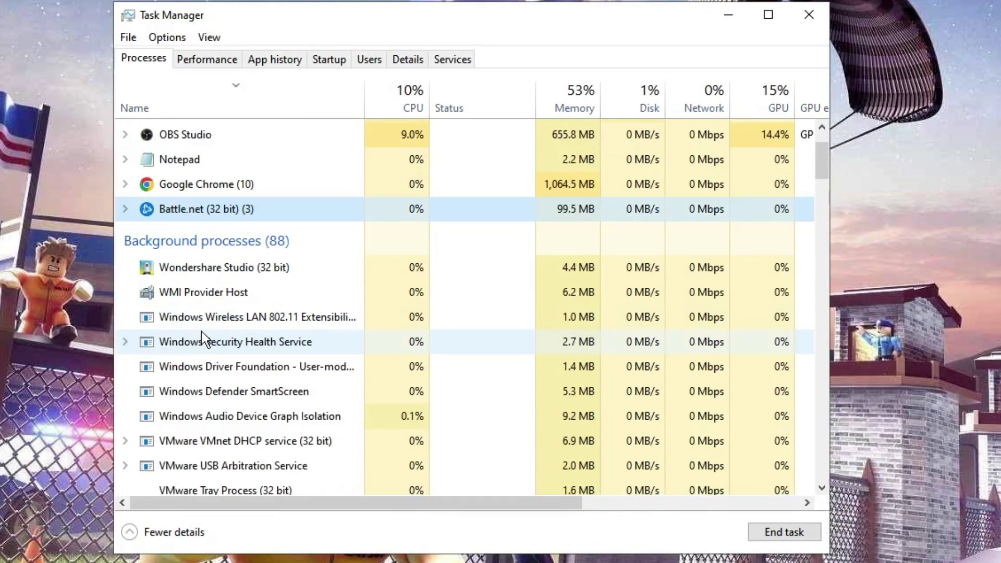
{"action": "scroll", "coordinate": [205, 333], "scroll_direction": "down", "scroll_amount": 3}
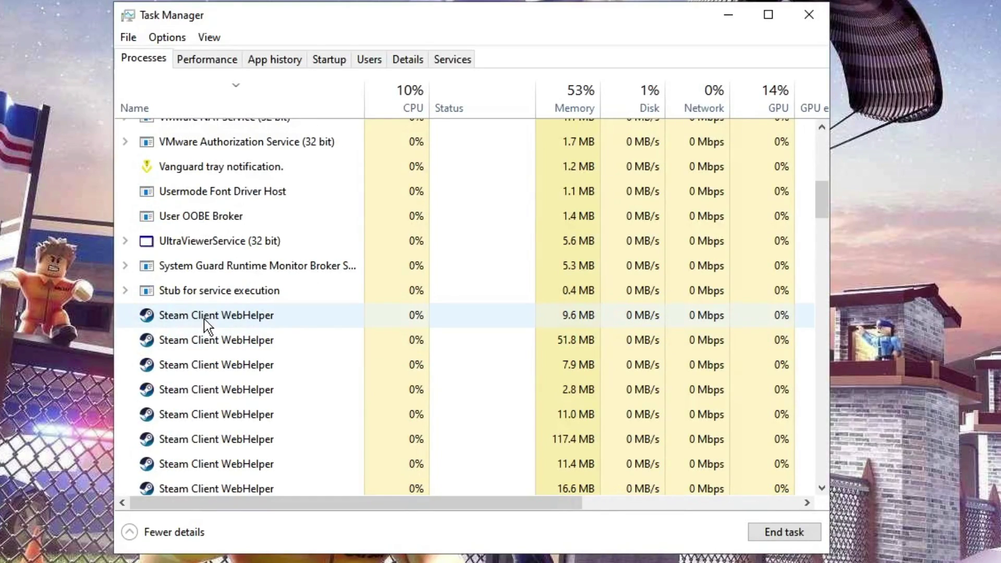
{"action": "right_click", "coordinate": [205, 315]}
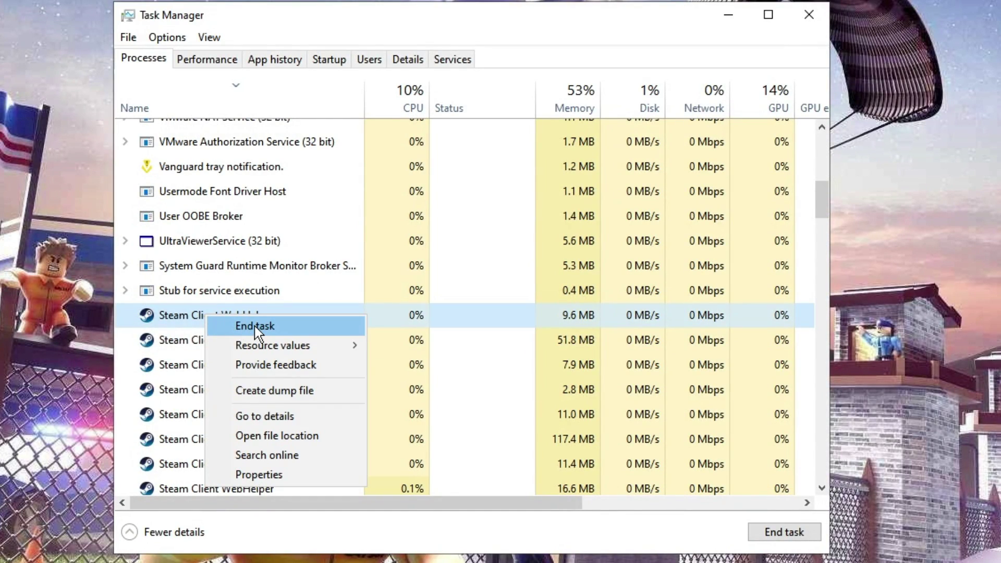
{"action": "left_click", "coordinate": [254, 327]}
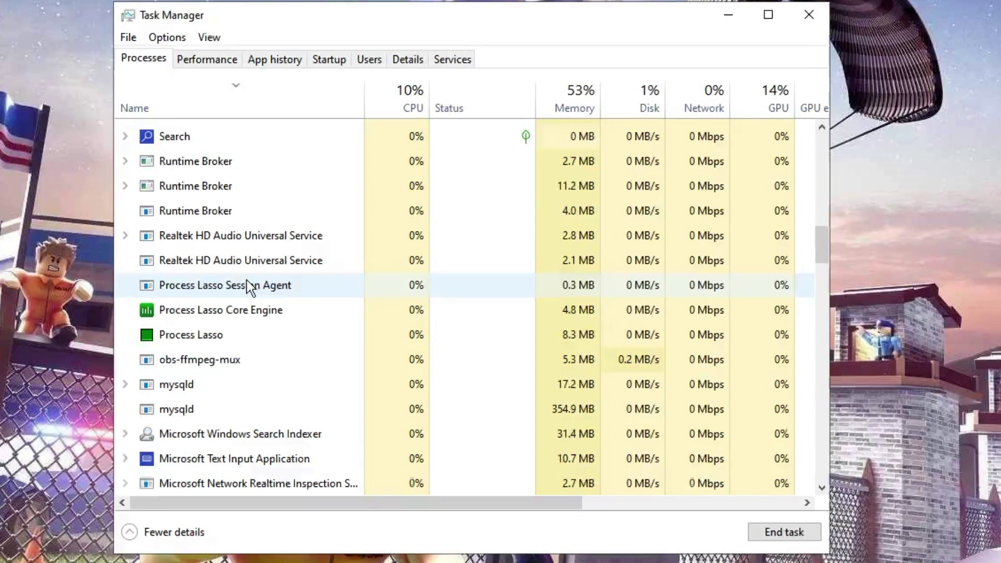
- Scroll down in the open window
{"action": "scroll", "coordinate": [247, 281], "scroll_direction": "down", "scroll_amount": 1}
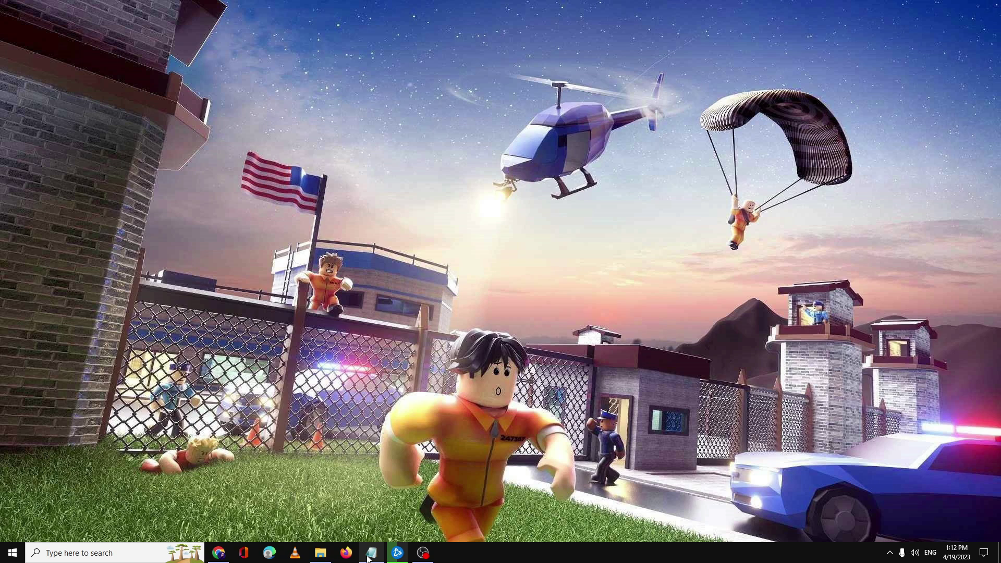
- Search for Discord in Windows search and launch it
{"action": "left_click", "coordinate": [145, 553]}
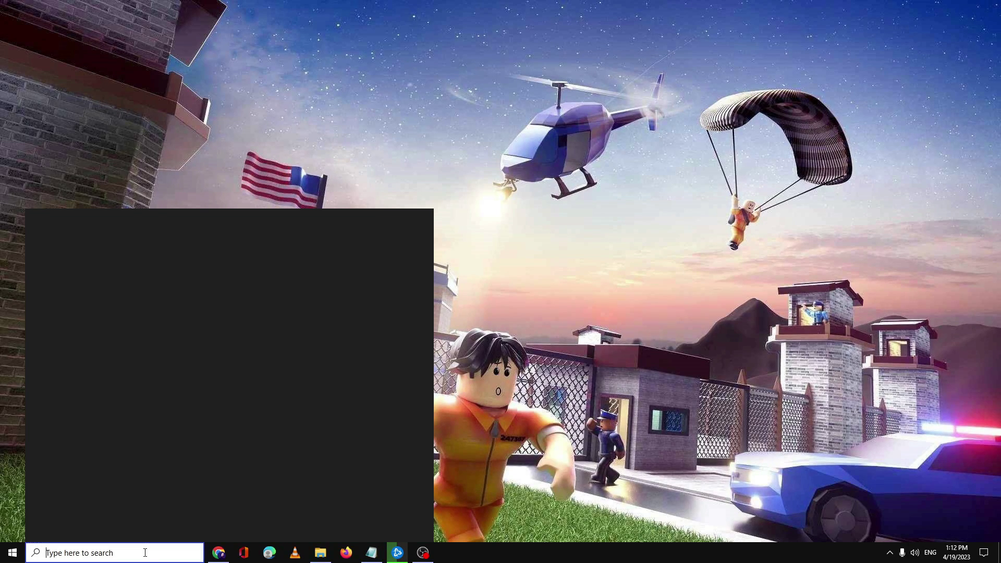
{"action": "type", "text": "dius"}
{"action": "key", "text": "BackSpace"}
{"action": "key", "text": "BackSpace"}
{"action": "type", "text": "scord"}
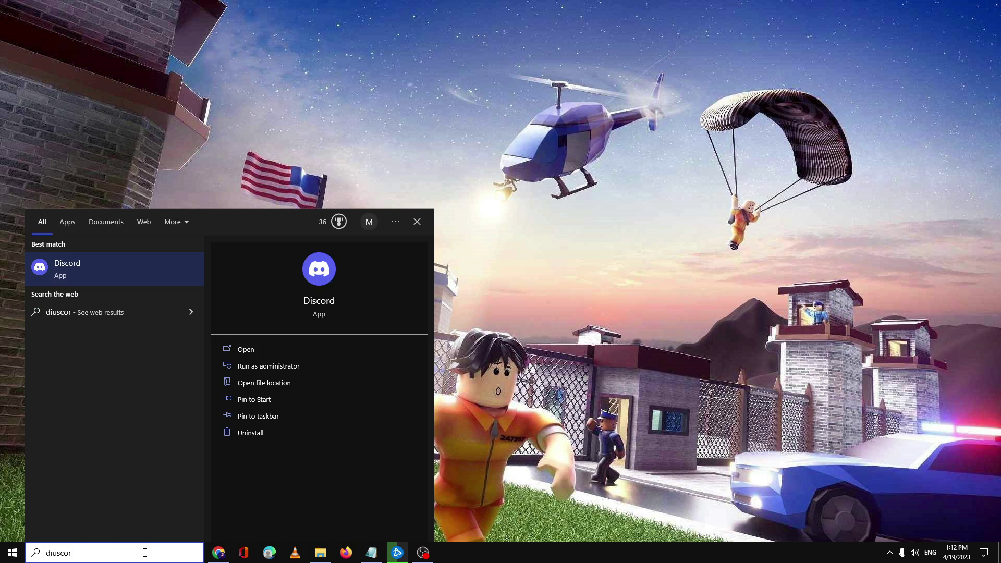
{"action": "key", "text": "Return"}
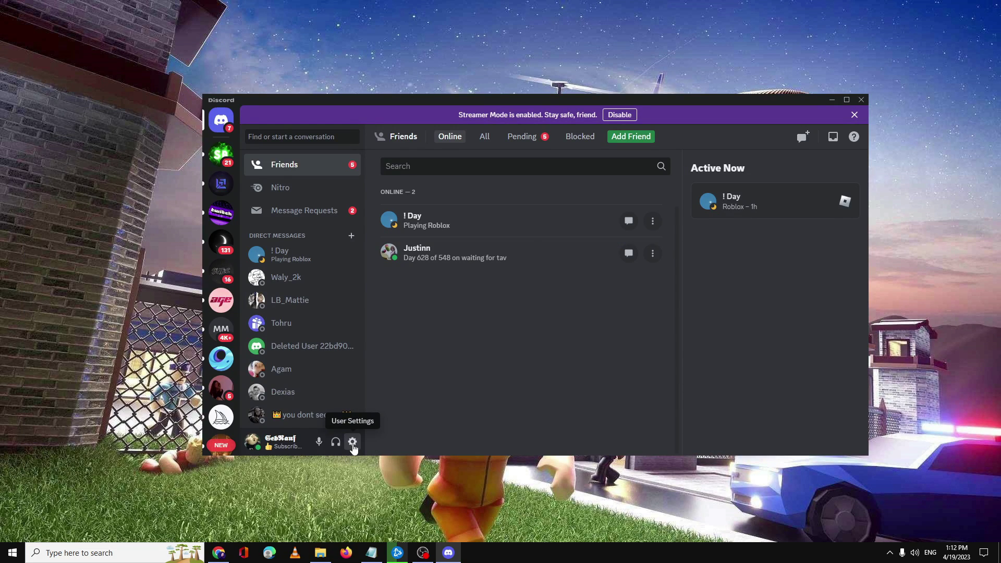
- Switch off Enable in-game overlay under Discord's Game Overlay settings, then close Discord
{"action": "left_click", "coordinate": [353, 442]}
{"action": "scroll", "coordinate": [314, 366], "scroll_direction": "down", "scroll_amount": 5}
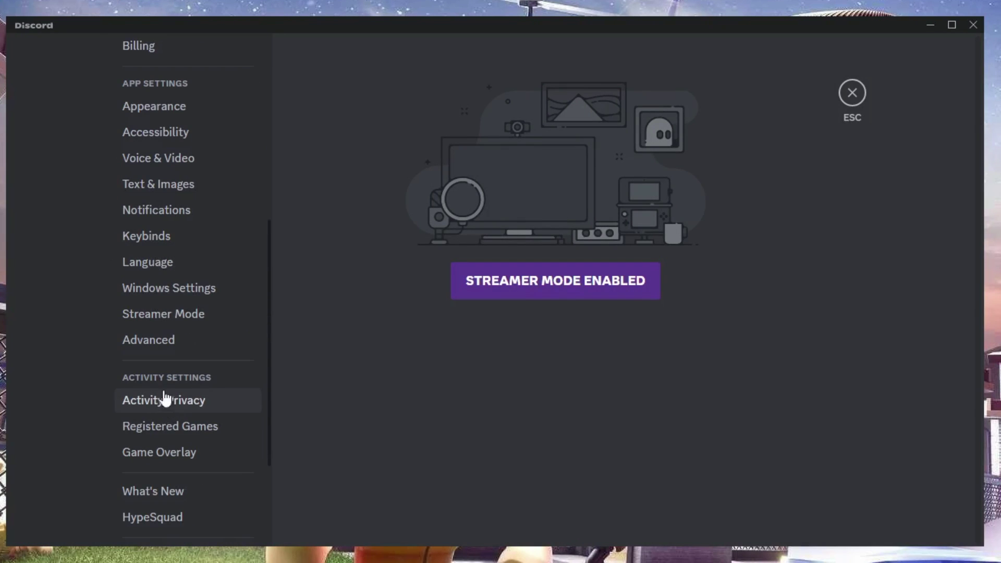
{"action": "left_click", "coordinate": [156, 453]}
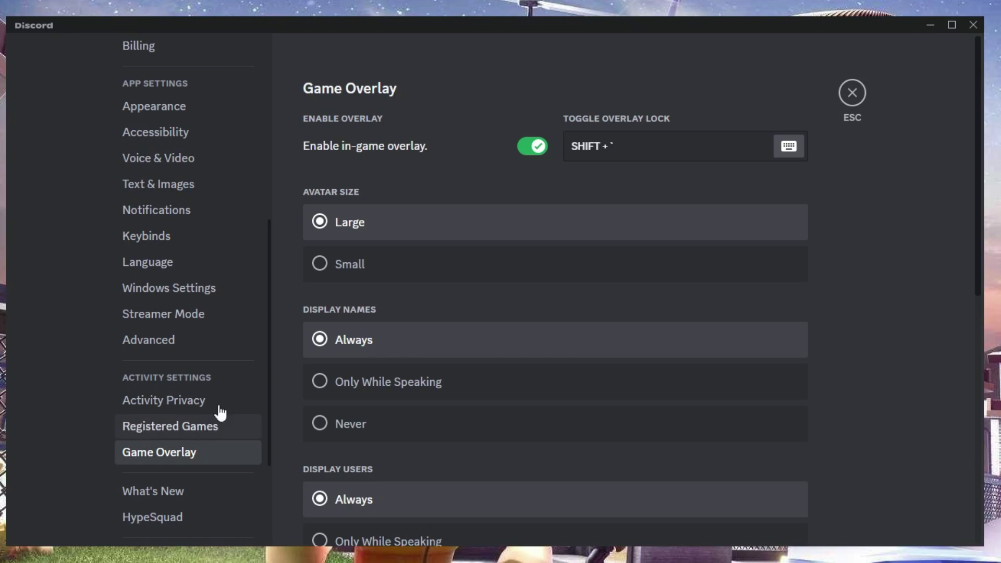
{"action": "left_click", "coordinate": [540, 148]}
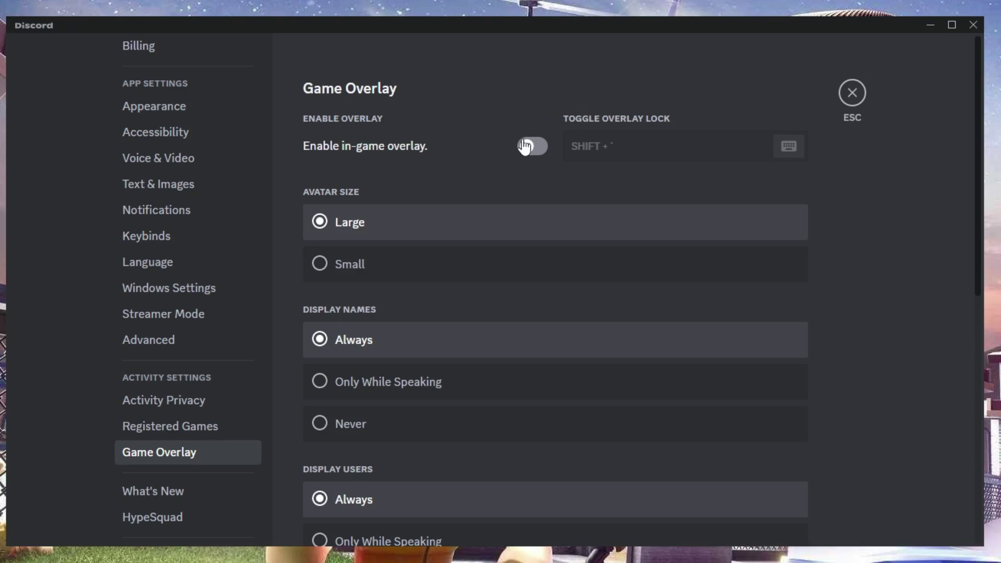
{"action": "left_click", "coordinate": [974, 25]}
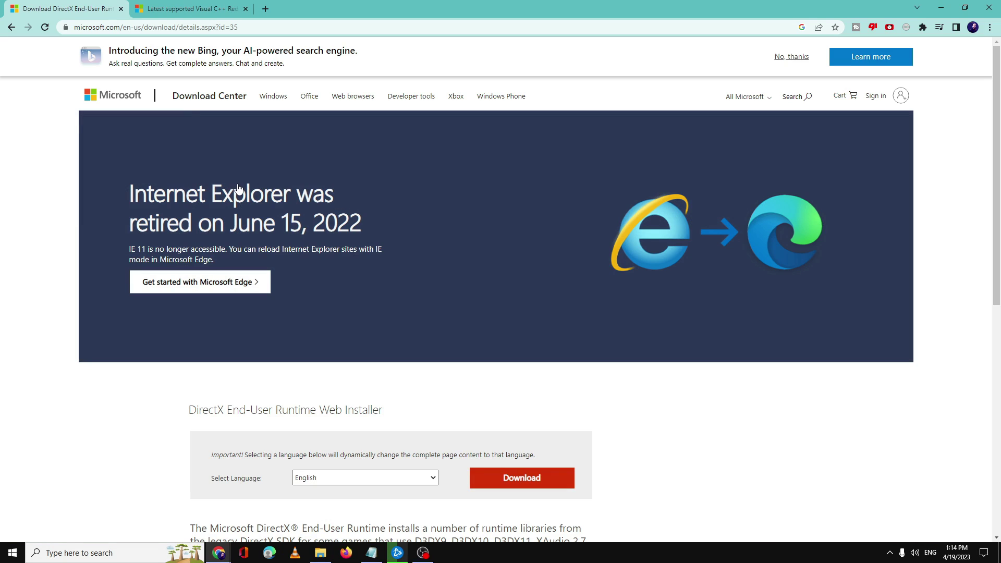
- Scroll down the DirectX End-User Runtime page and start the web installer download
{"action": "scroll", "coordinate": [269, 202], "scroll_direction": "down", "scroll_amount": 2}
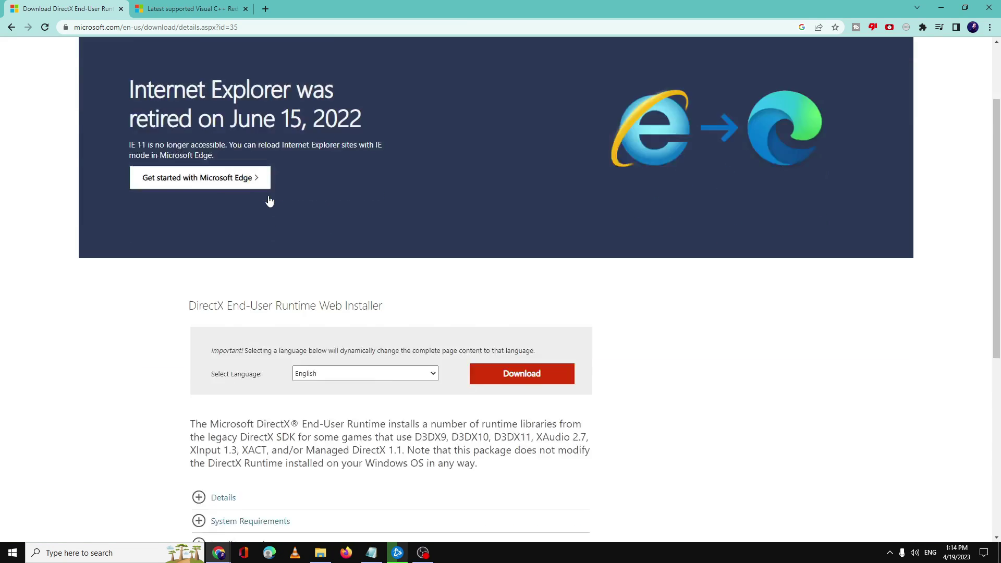
{"action": "scroll", "coordinate": [269, 201], "scroll_direction": "down", "scroll_amount": 2}
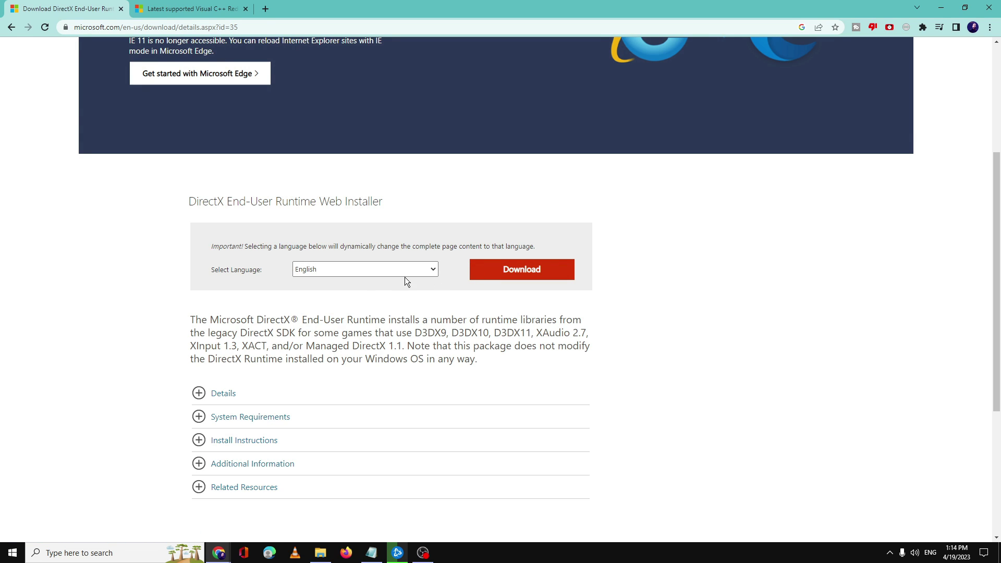
{"action": "left_click", "coordinate": [509, 274]}
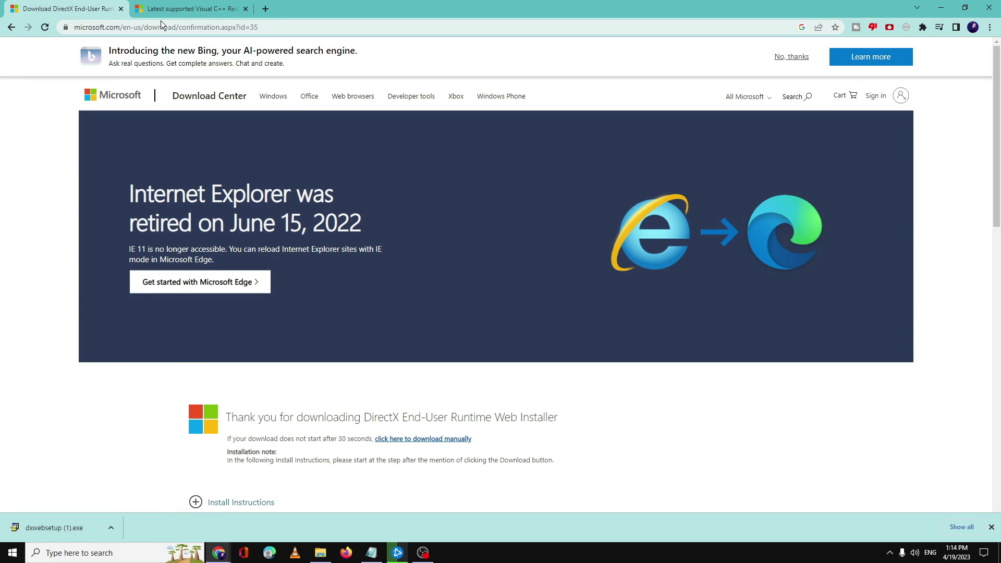
- Get the x64 vc_redist from the Visual C++ Redistributable page, then show the desktop
{"action": "left_click", "coordinate": [180, 11]}
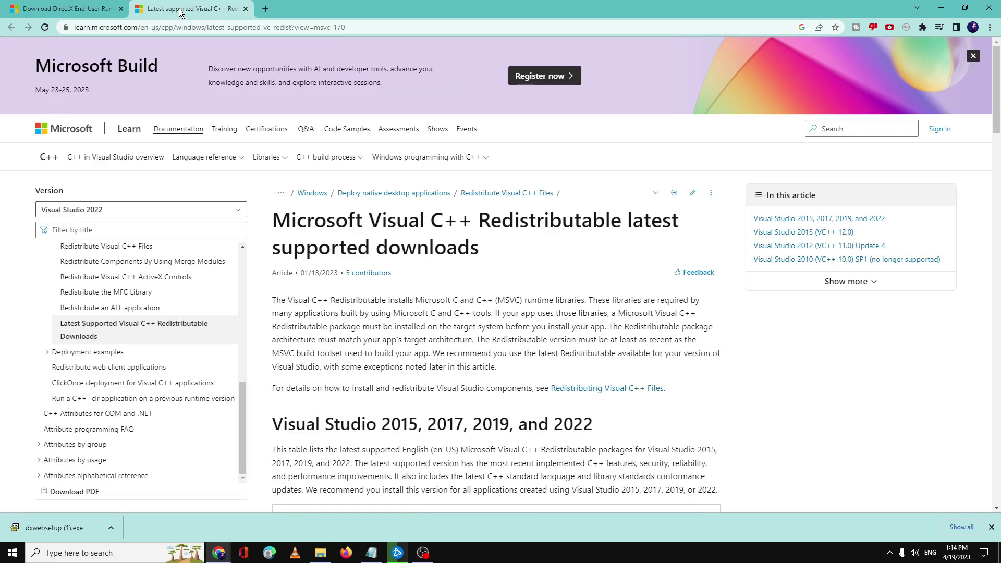
{"action": "scroll", "coordinate": [412, 292], "scroll_direction": "down", "scroll_amount": 3}
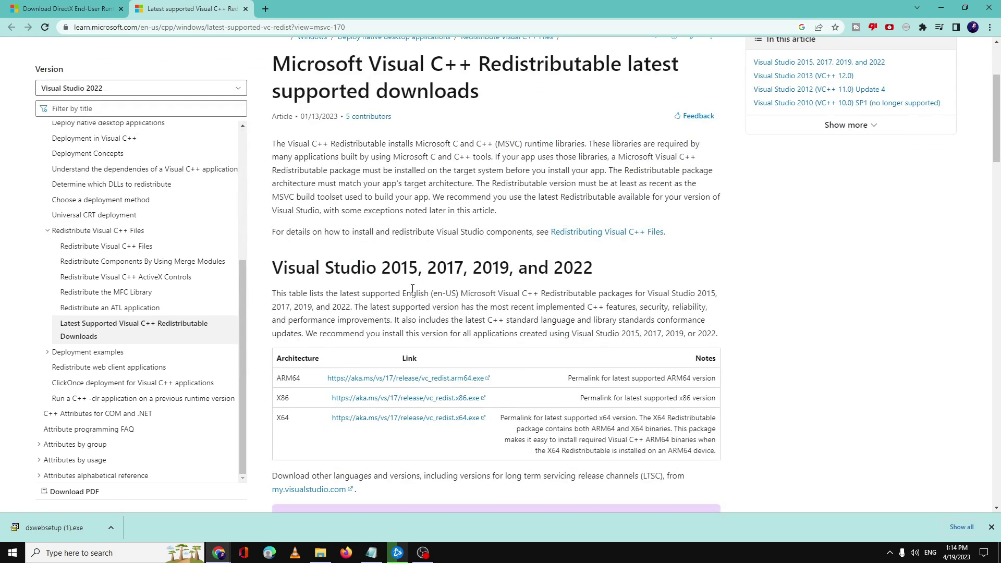
{"action": "scroll", "coordinate": [413, 289], "scroll_direction": "down", "scroll_amount": 3}
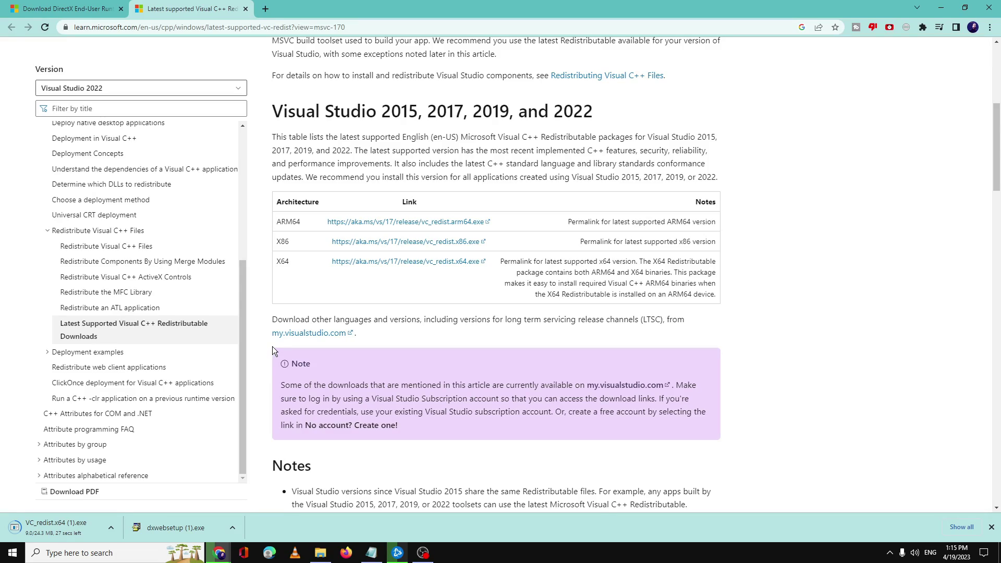
{"action": "key", "text": "super+d"}
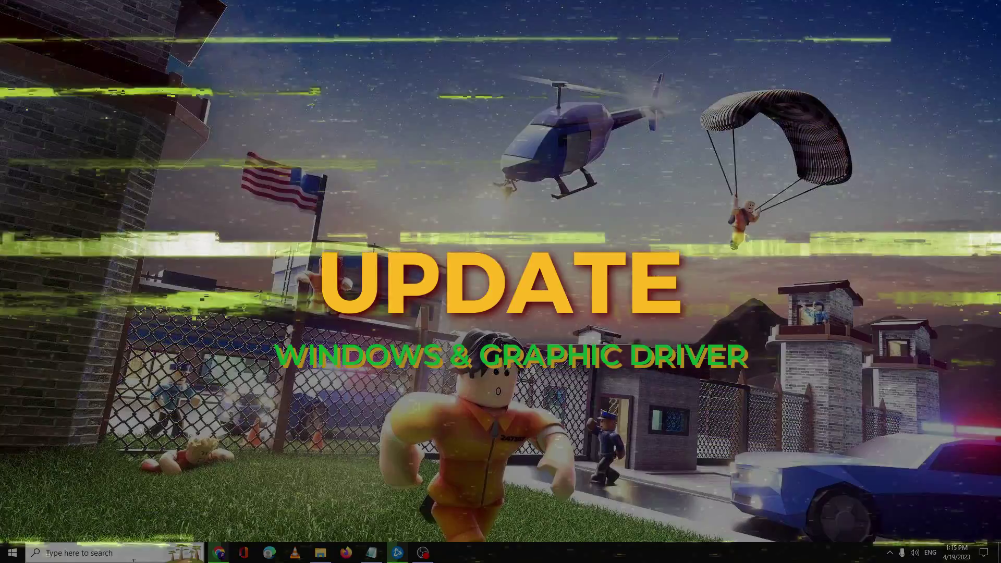
- Search 'update', run Check for updates in Settings, then minimize the window
{"action": "left_click", "coordinate": [130, 554]}
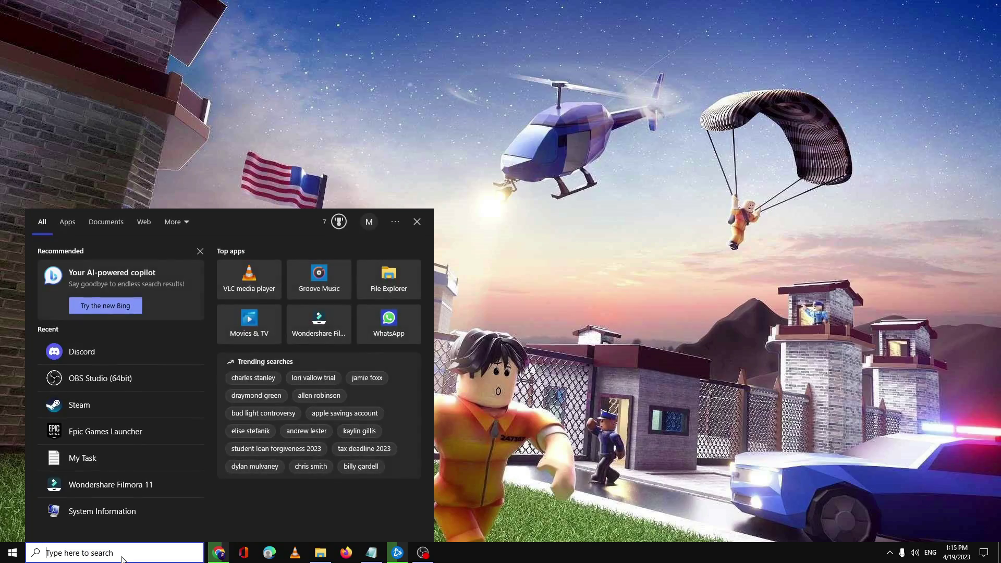
{"action": "type", "text": "update"}
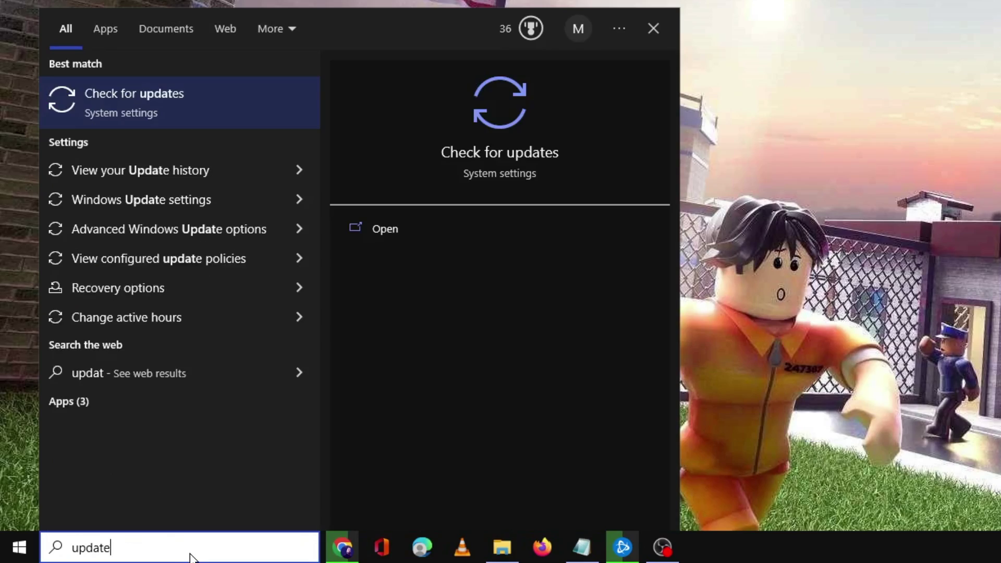
{"action": "left_click", "coordinate": [164, 94]}
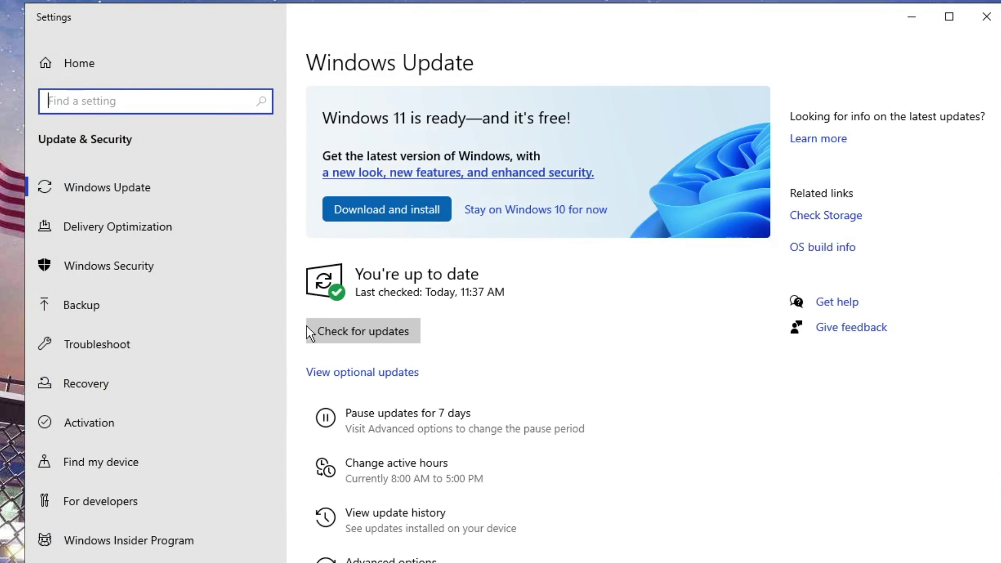
{"action": "left_click", "coordinate": [373, 332]}
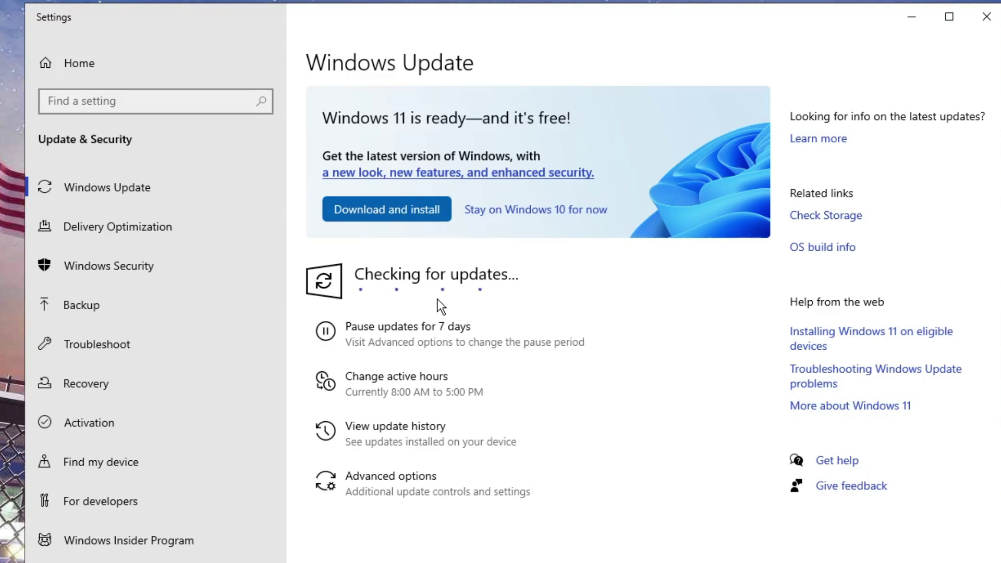
{"action": "left_click", "coordinate": [923, 7]}
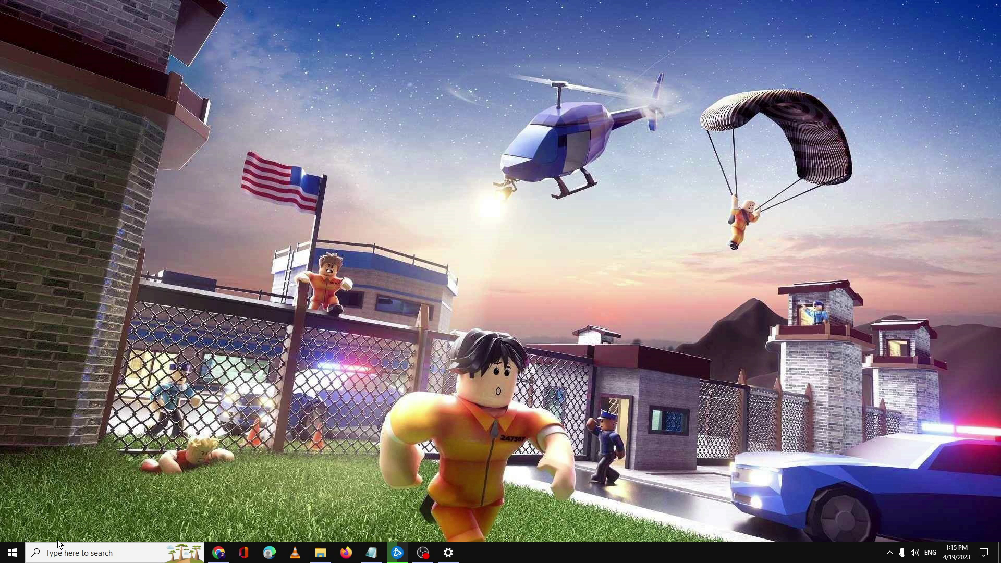
- Open Device Manager and select AMD Radeon(TM) Graphics under Display adapters
{"action": "right_click", "coordinate": [12, 552]}
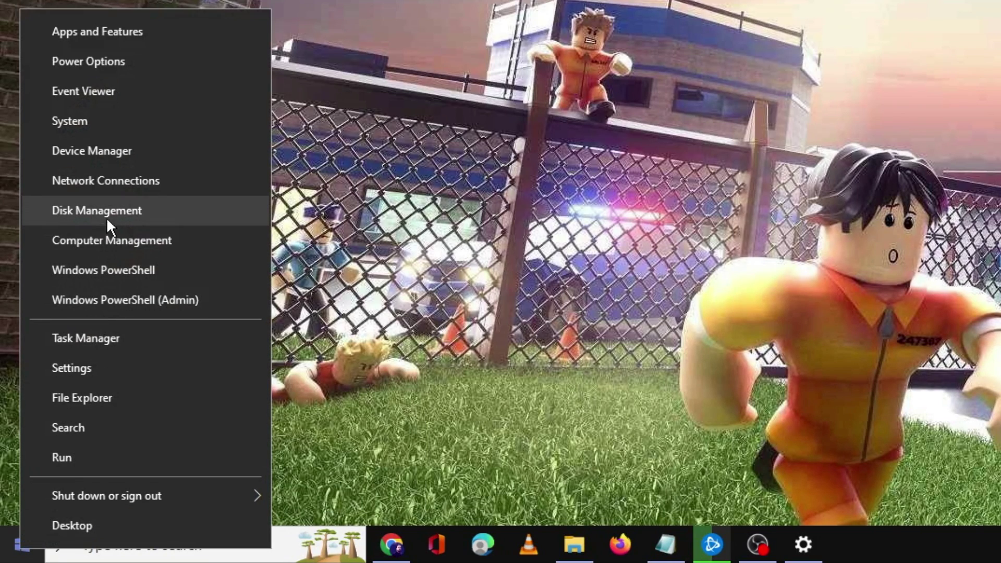
{"action": "left_click", "coordinate": [123, 157]}
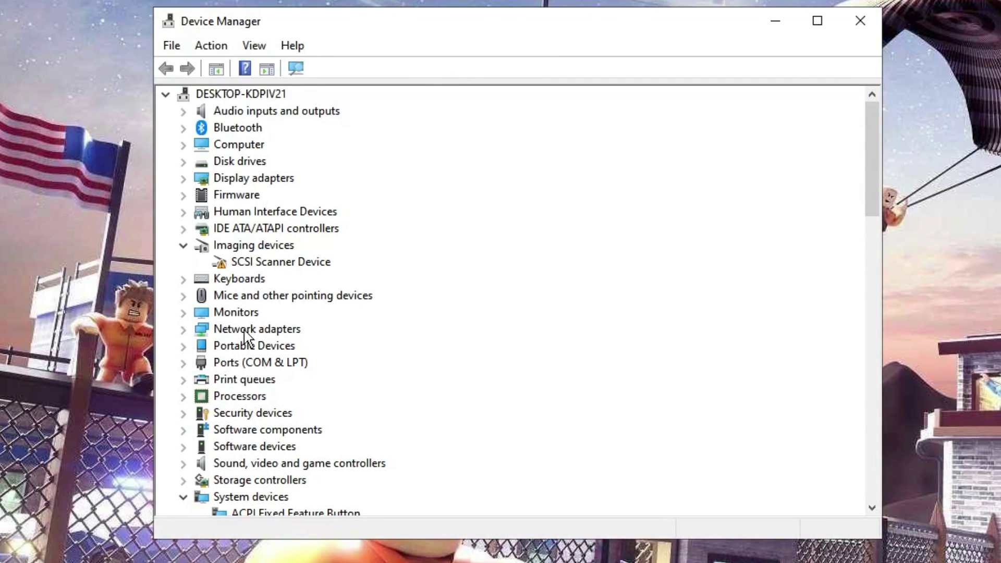
{"action": "double_click", "coordinate": [266, 183]}
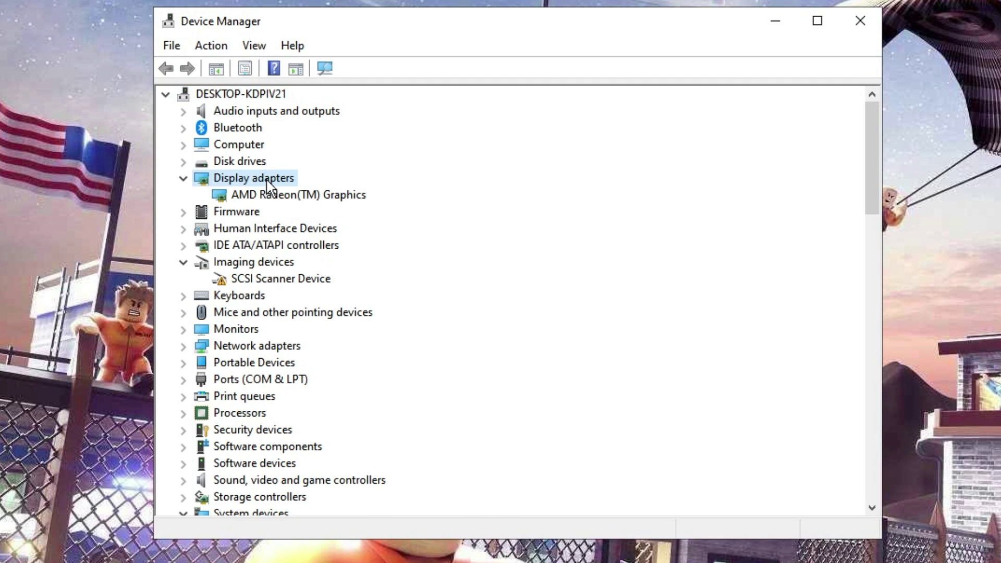
{"action": "left_click", "coordinate": [272, 199]}
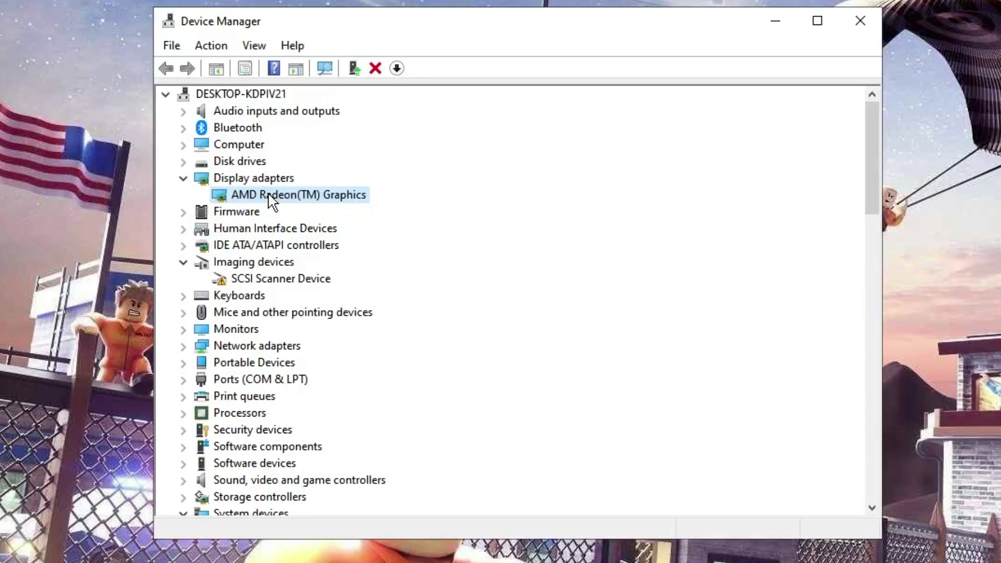
- Search automatically for an updated AMD Radeon(TM) Graphics driver, then close the wizard
{"action": "right_click", "coordinate": [269, 195]}
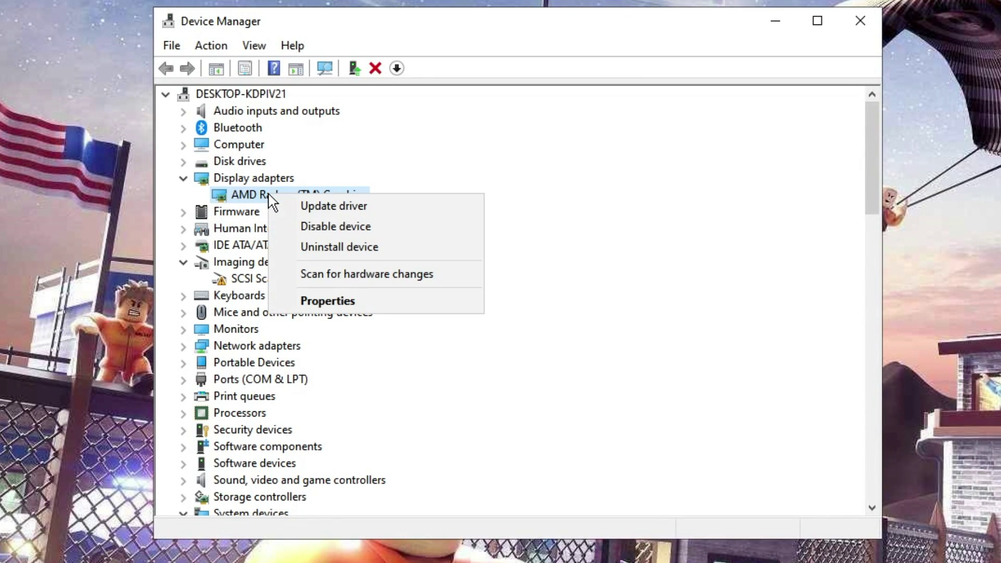
{"action": "left_click", "coordinate": [302, 204]}
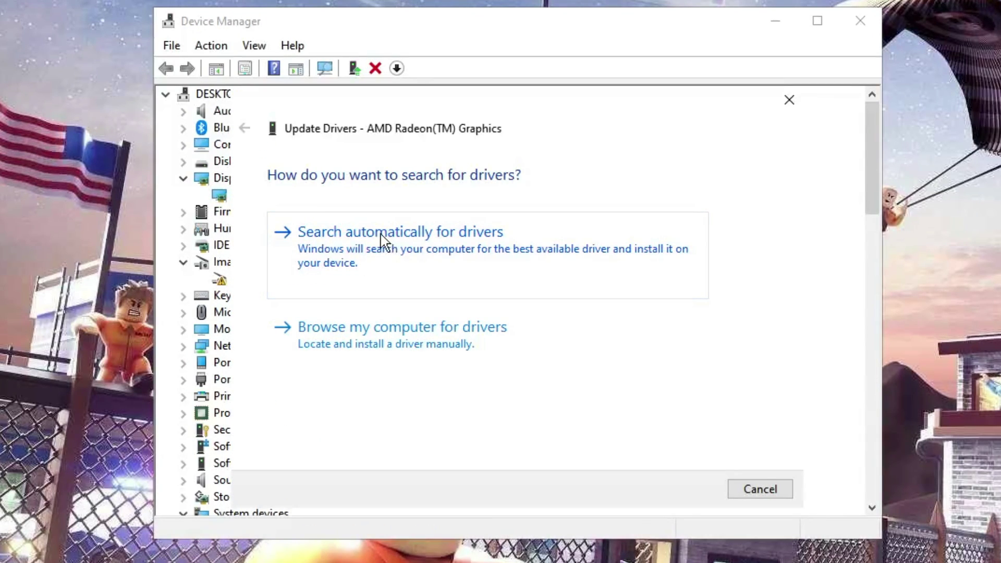
{"action": "left_click", "coordinate": [416, 247]}
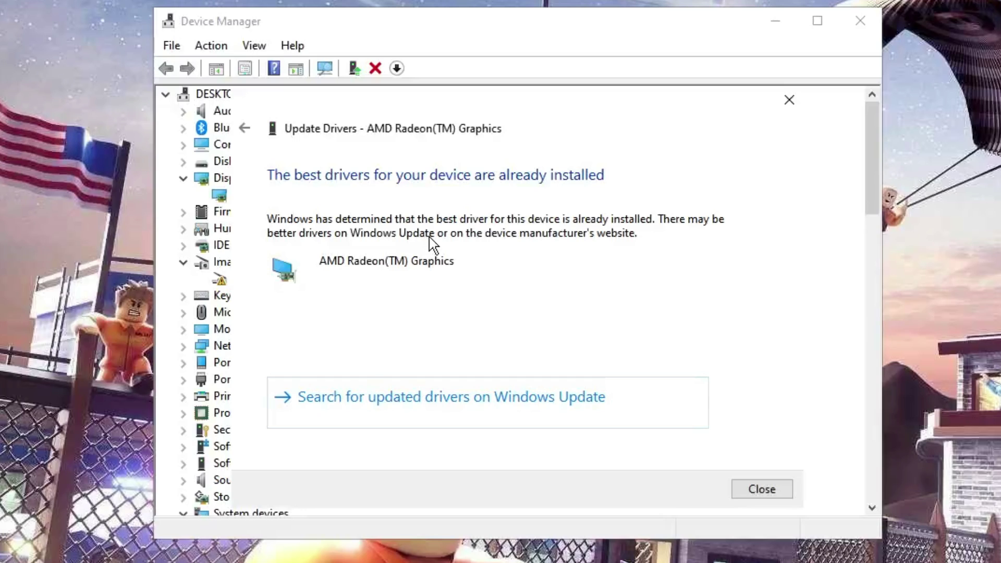
{"action": "left_click", "coordinate": [746, 489]}
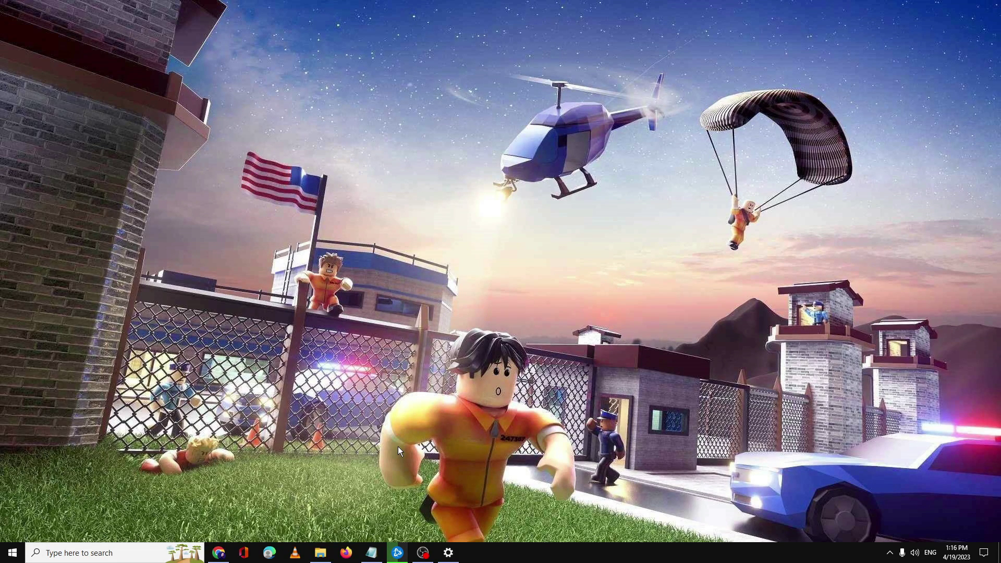
- Run Scan and Repair on Call of Duty: MWII | WZ2.0 in the Battle.net launcher
{"action": "left_click", "coordinate": [400, 552]}
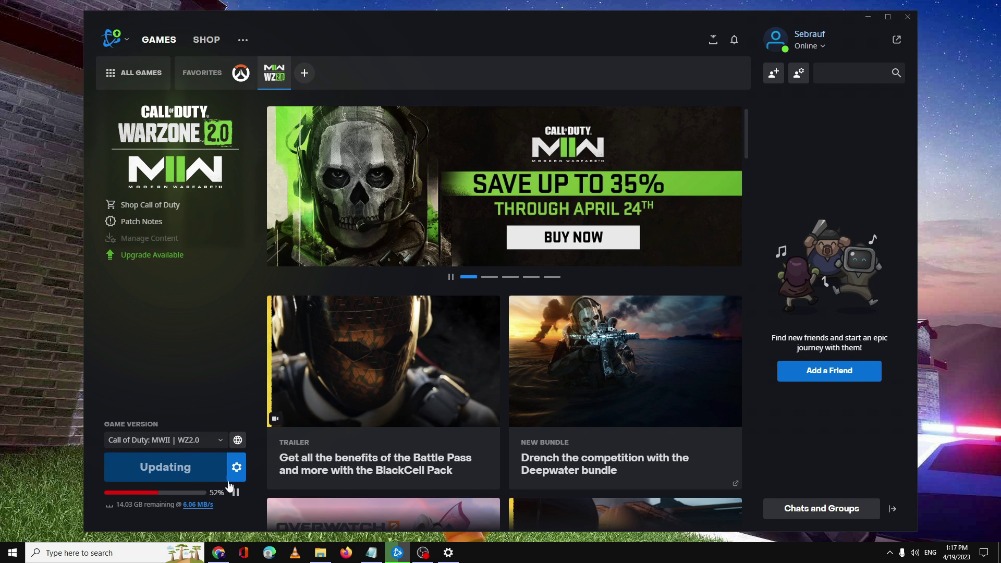
{"action": "mouse_move", "coordinate": [184, 495]}
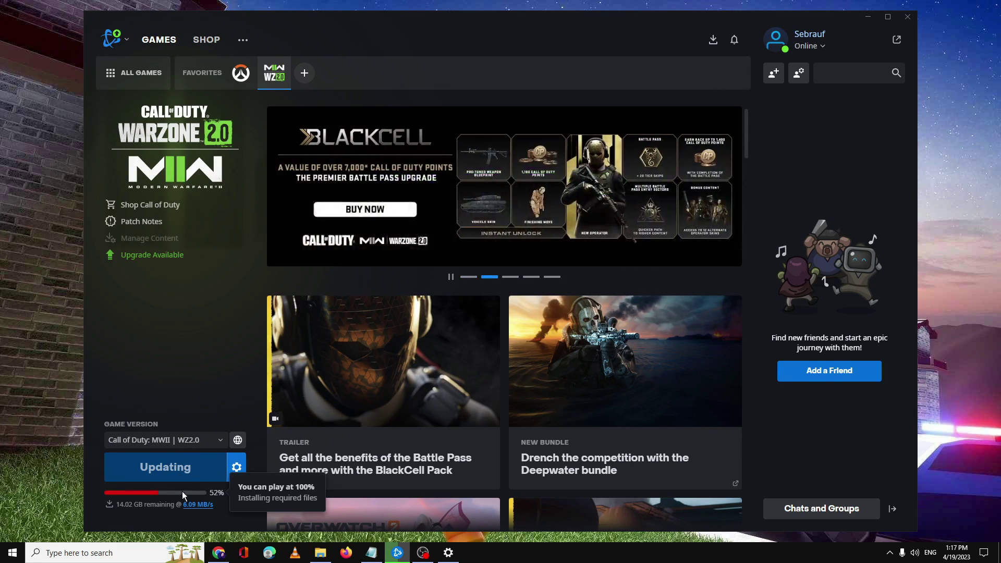
{"action": "left_click", "coordinate": [238, 468]}
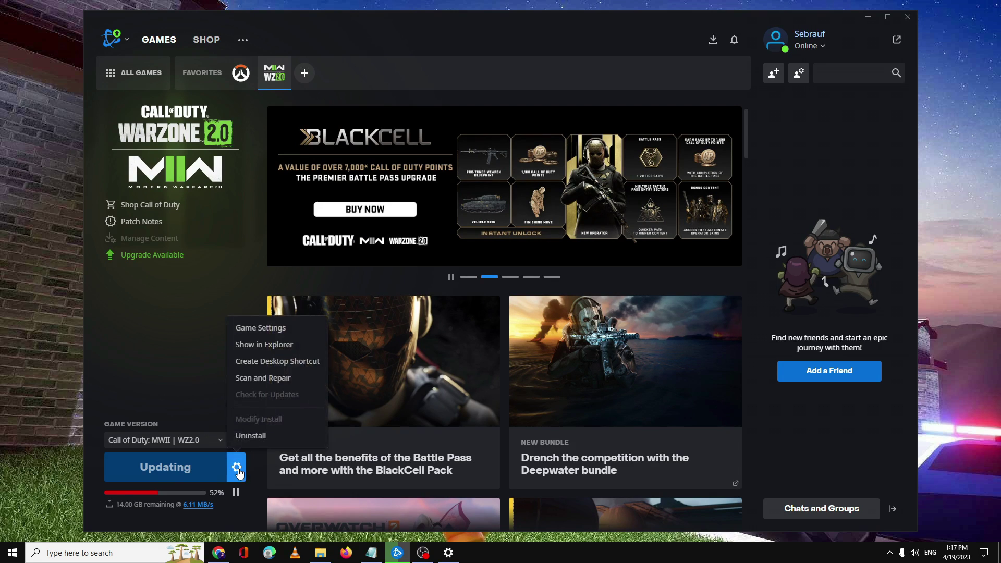
{"action": "left_click", "coordinate": [263, 378]}
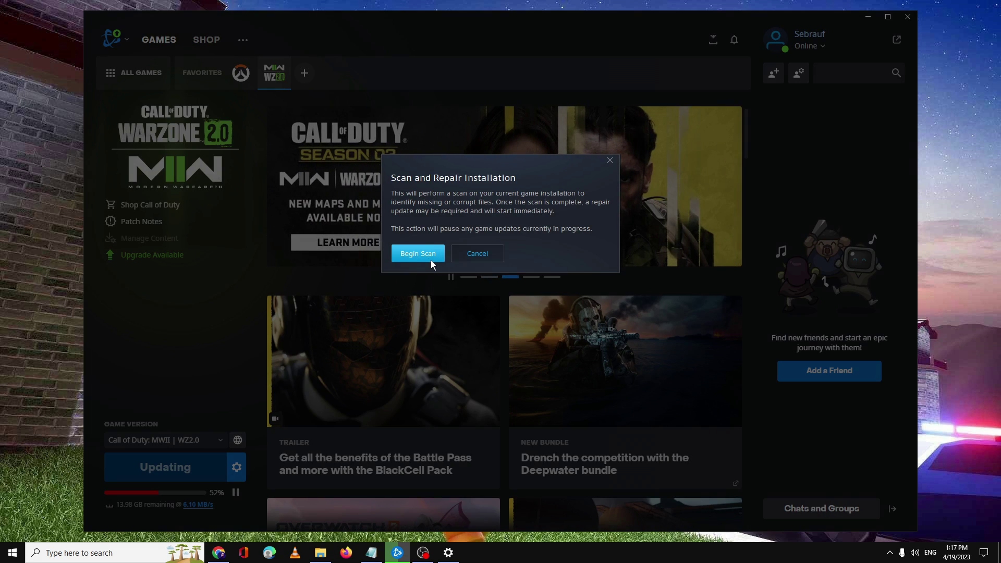
{"action": "left_click", "coordinate": [476, 253]}
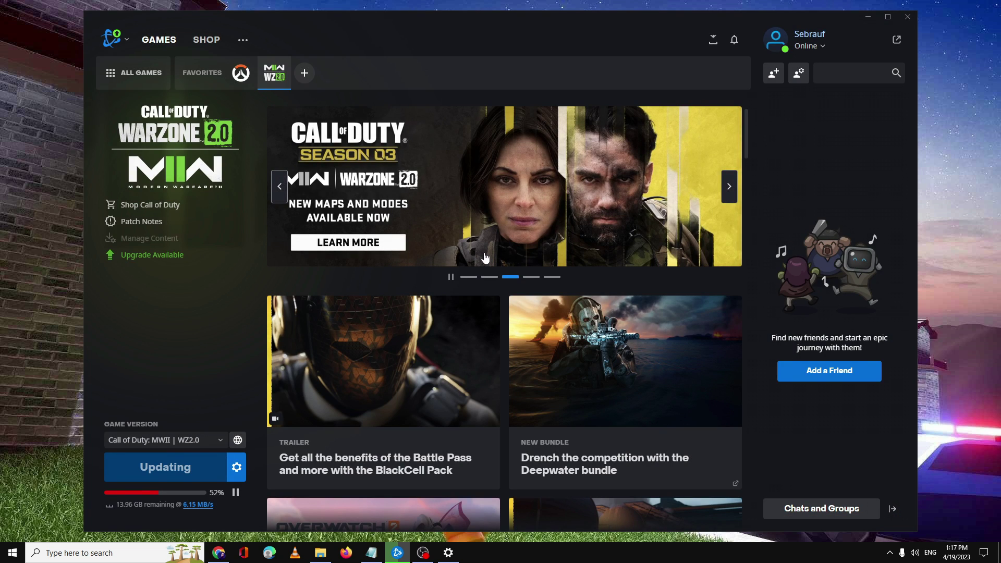
- Browse to C:\ProgramData\Blizzard Entertainment\Battle.net\Cache in File Explorer
{"action": "left_click", "coordinate": [868, 17]}
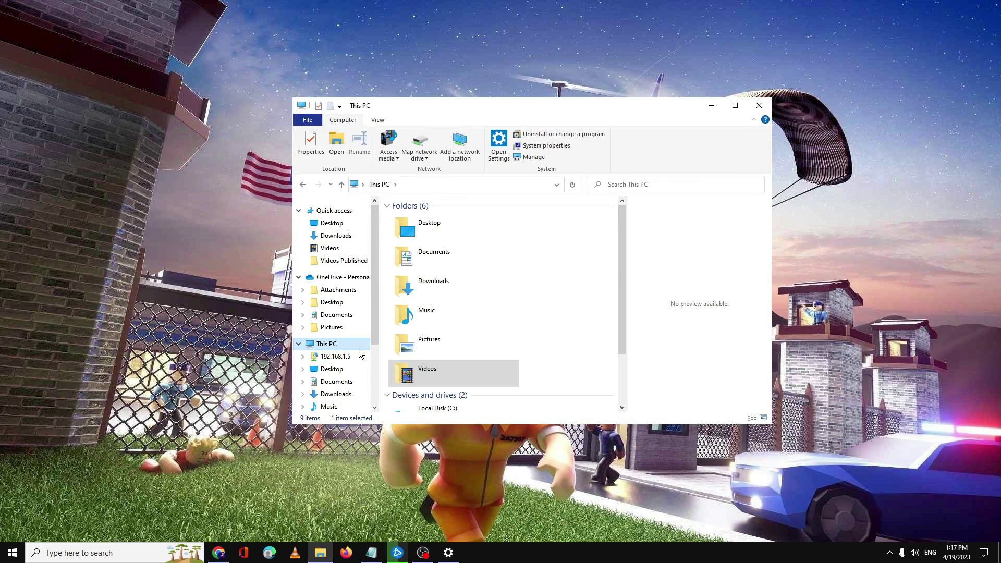
{"action": "scroll", "coordinate": [482, 311], "scroll_direction": "down", "scroll_amount": 3}
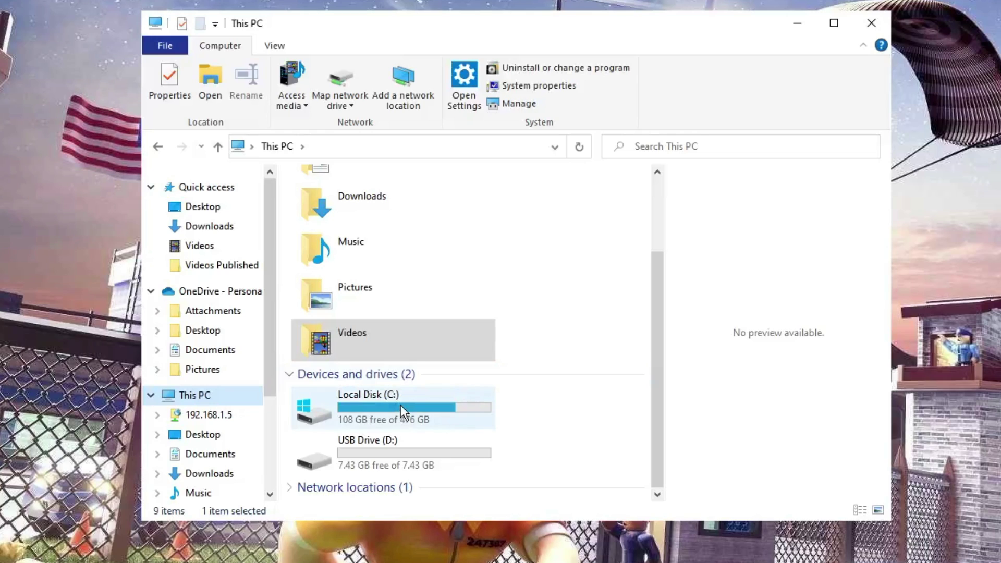
{"action": "double_click", "coordinate": [459, 349]}
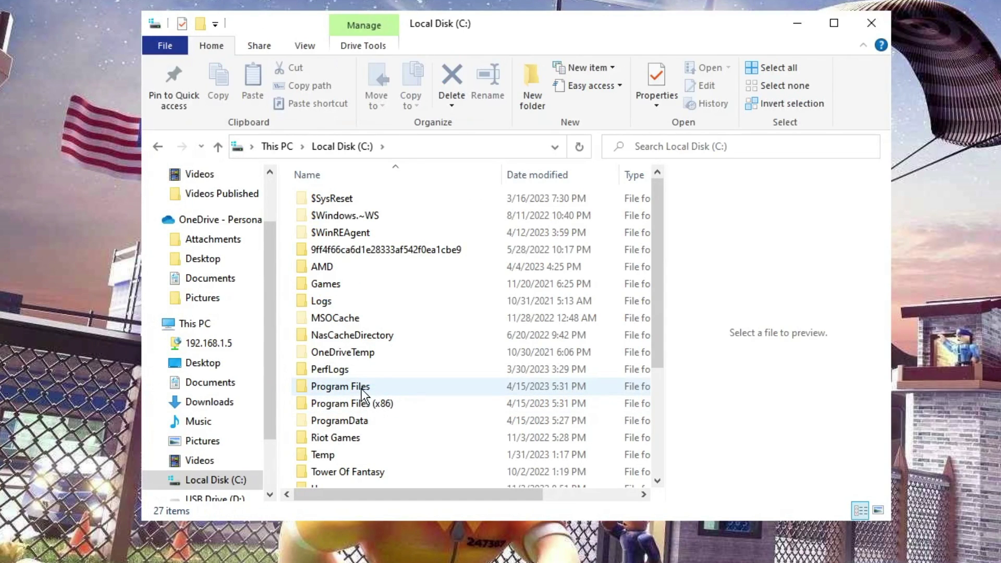
{"action": "double_click", "coordinate": [355, 421]}
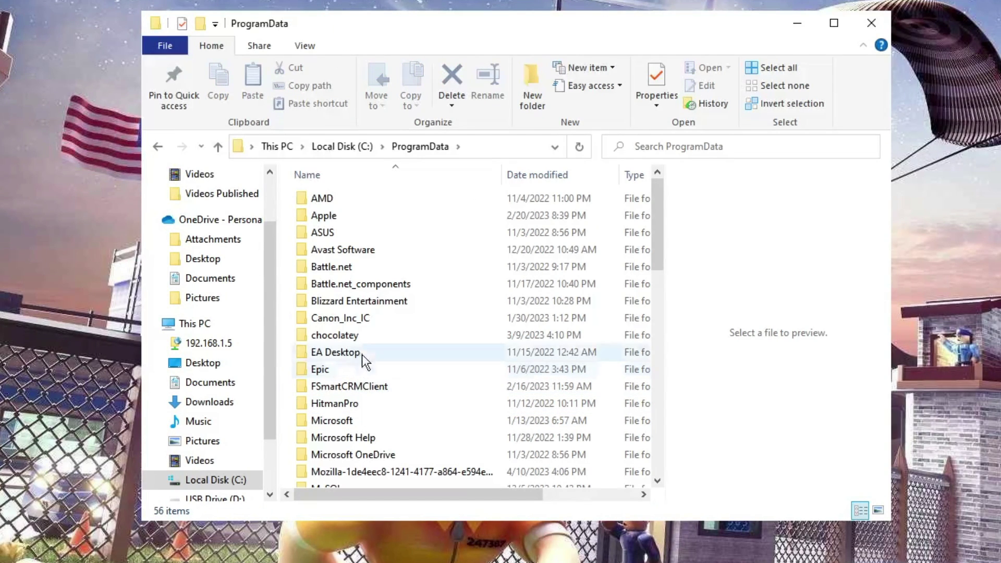
{"action": "double_click", "coordinate": [364, 302]}
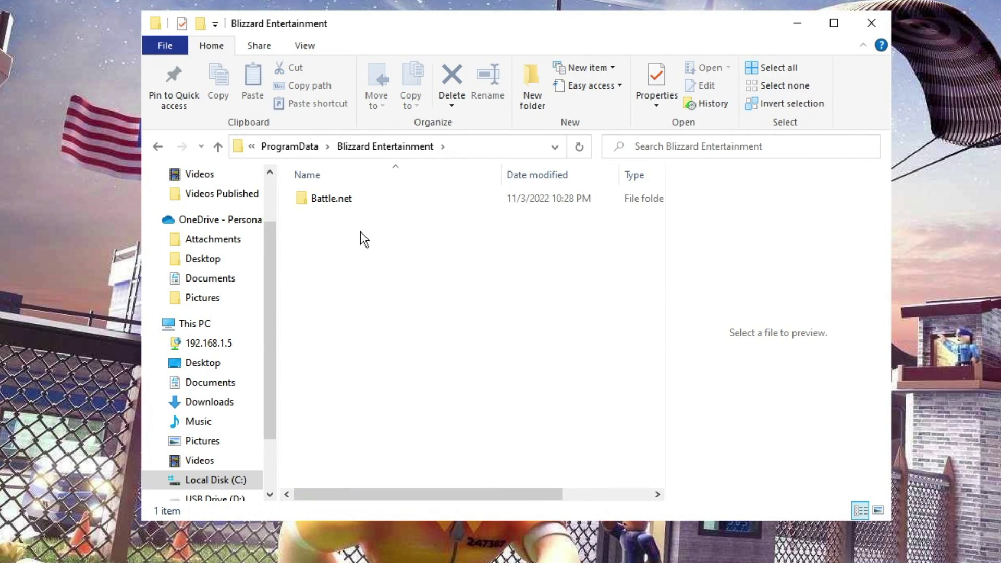
{"action": "double_click", "coordinate": [350, 208]}
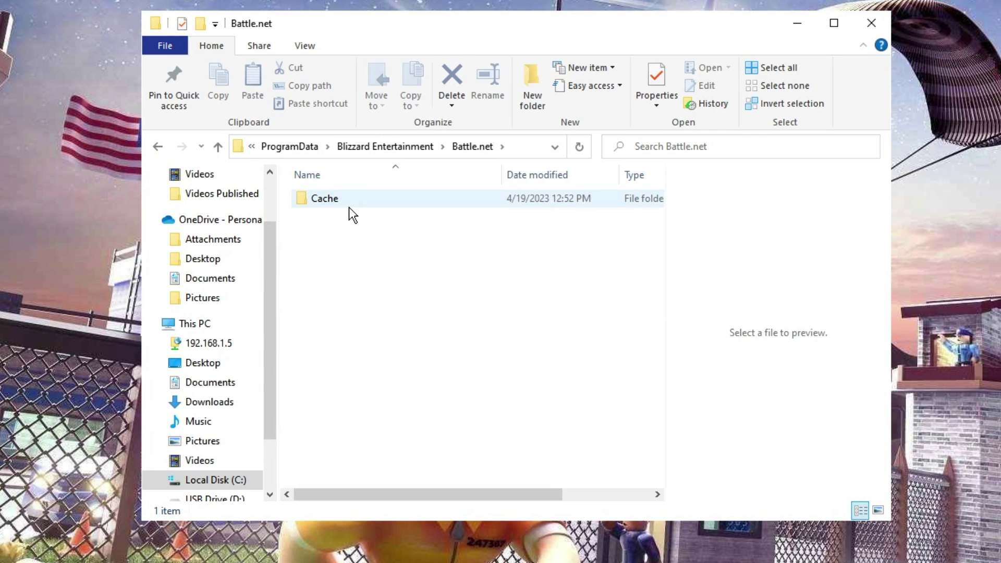
{"action": "double_click", "coordinate": [349, 205]}
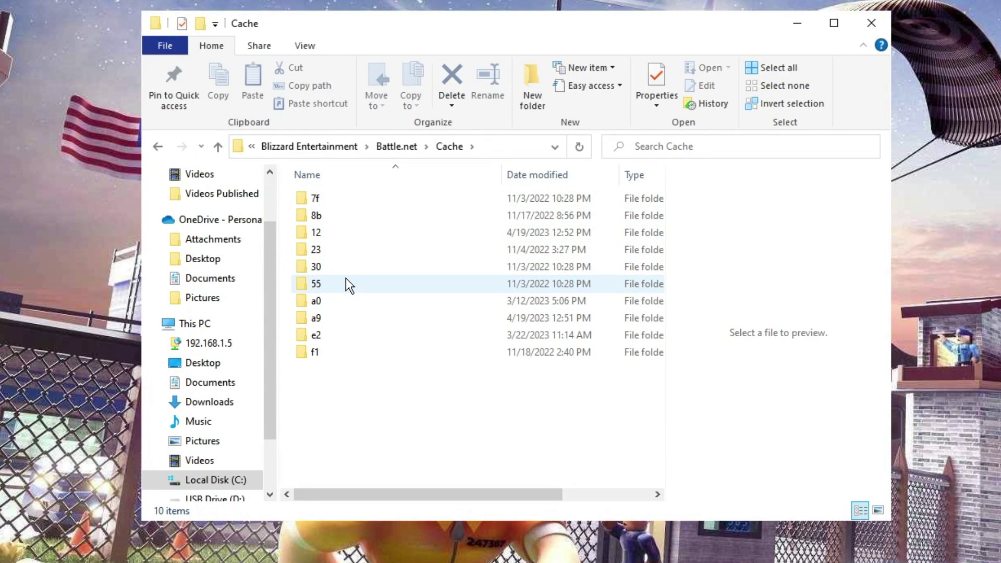
- Select all ten cache folders and delete them
{"action": "key", "text": "ctrl+a"}
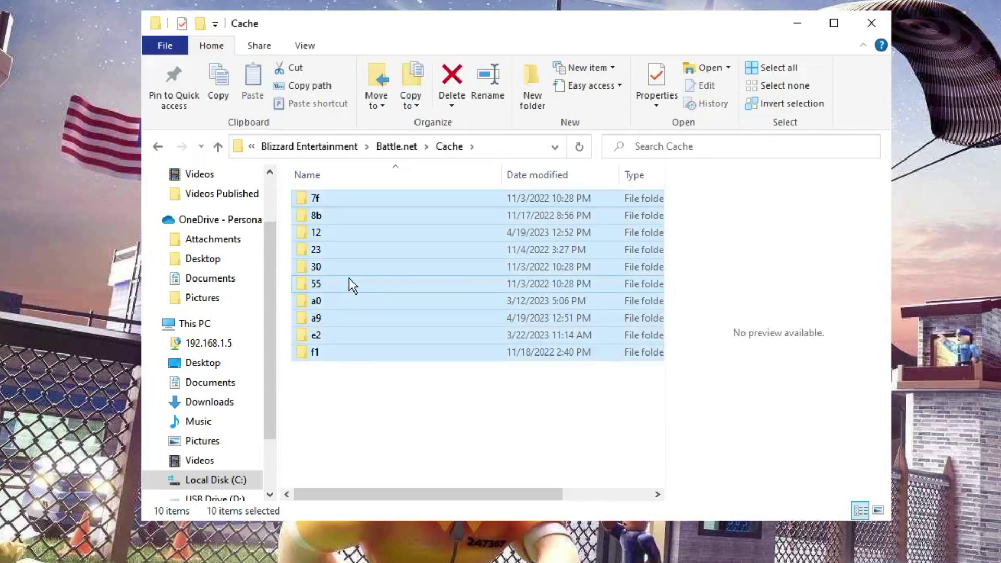
{"action": "right_click", "coordinate": [377, 229]}
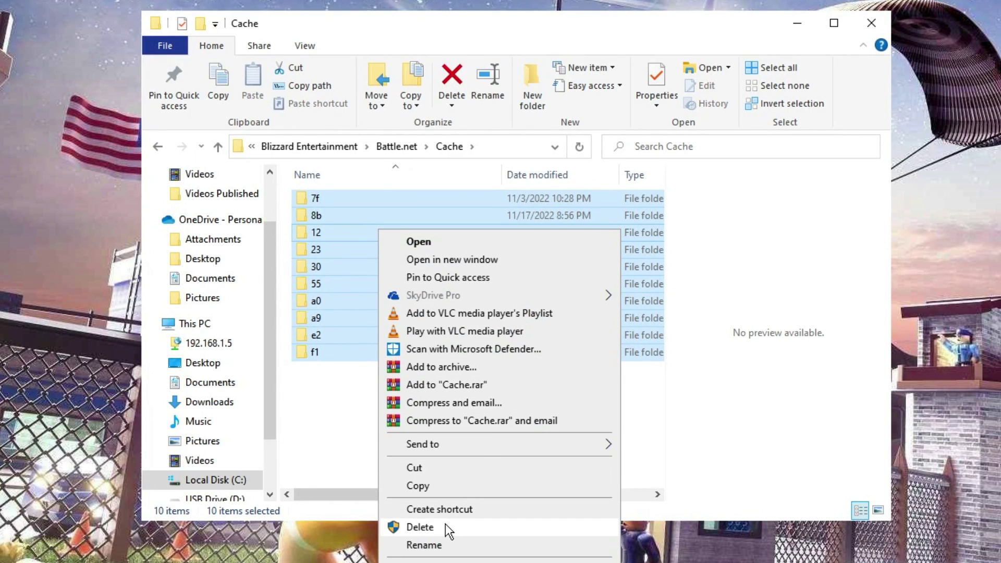
{"action": "left_click", "coordinate": [343, 427]}
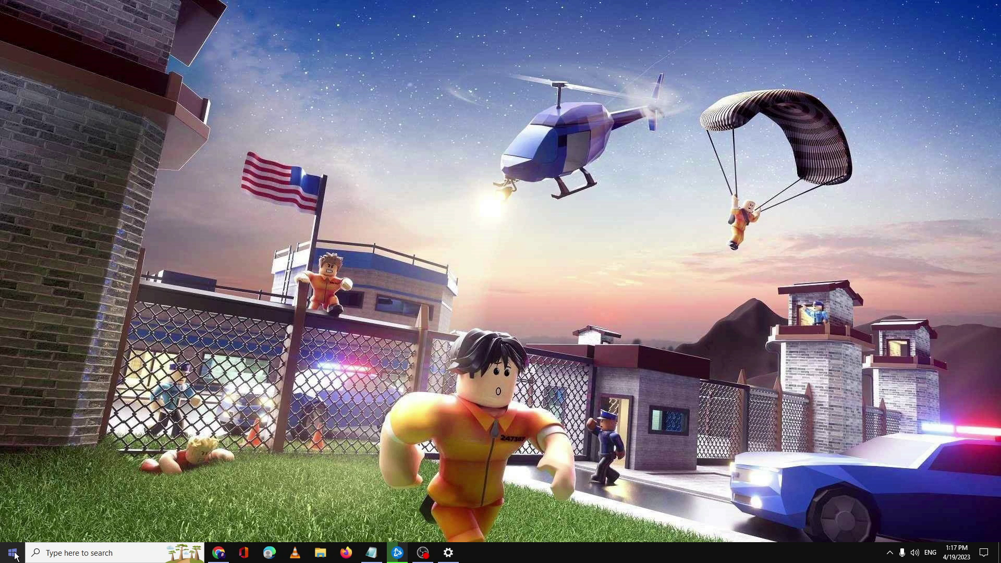
- Open the %localappdata% folder through the Run prompt
{"action": "right_click", "coordinate": [18, 553]}
{"action": "left_click", "coordinate": [44, 502]}
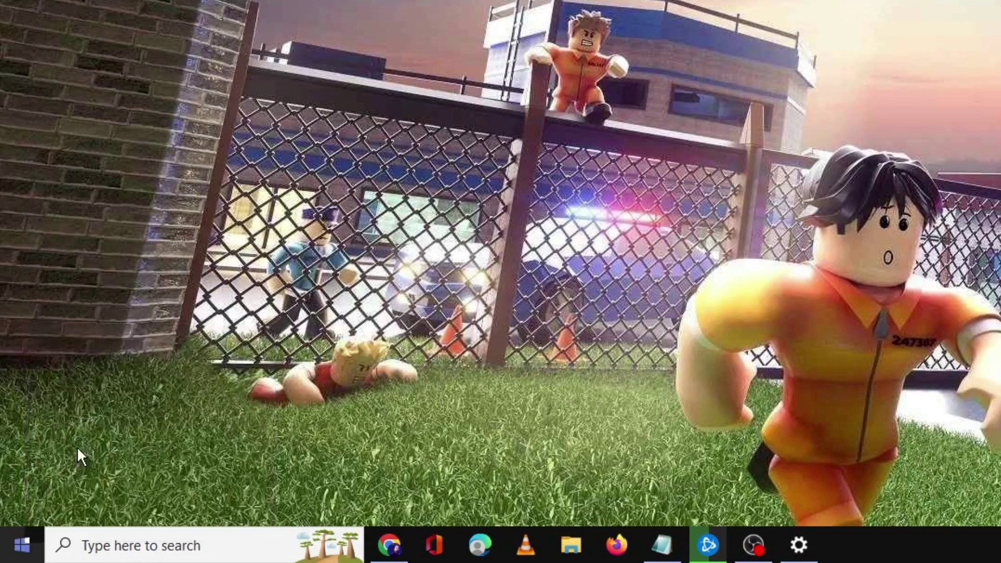
{"action": "type", "text": "%"}
{"action": "key", "text": "BackSpace"}
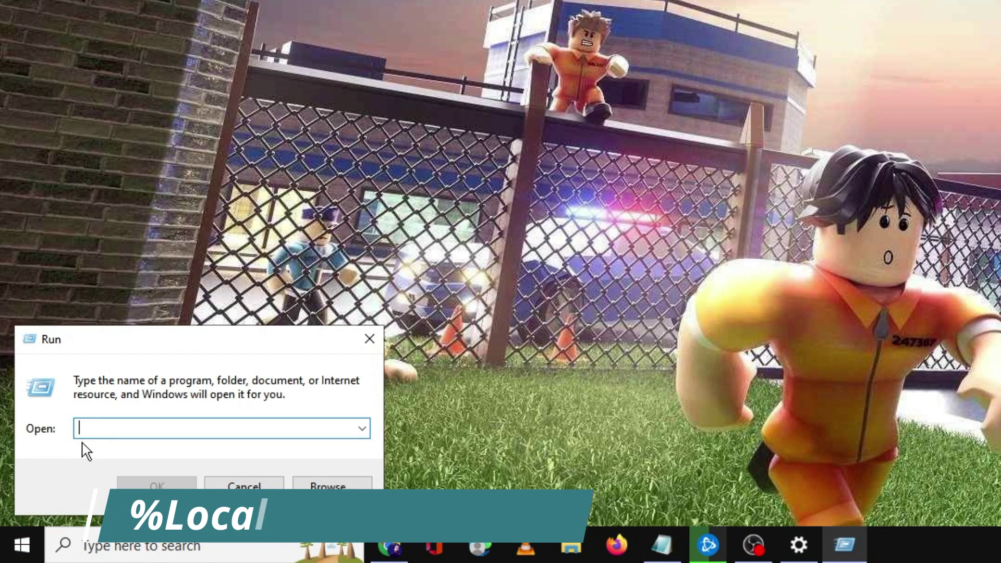
{"action": "type", "text": "%localappda"}
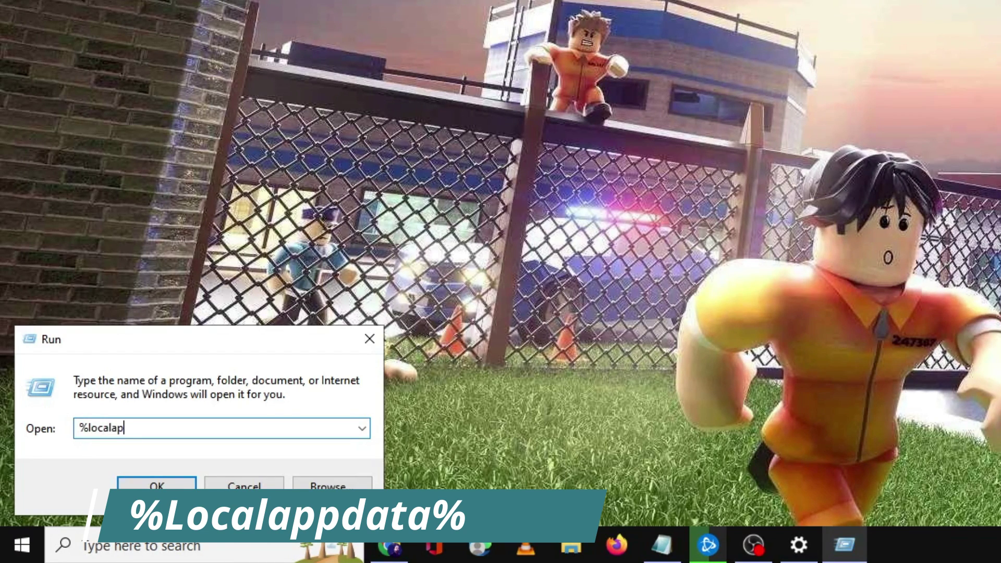
{"action": "type", "text": "ta%"}
{"action": "key", "text": "Return"}
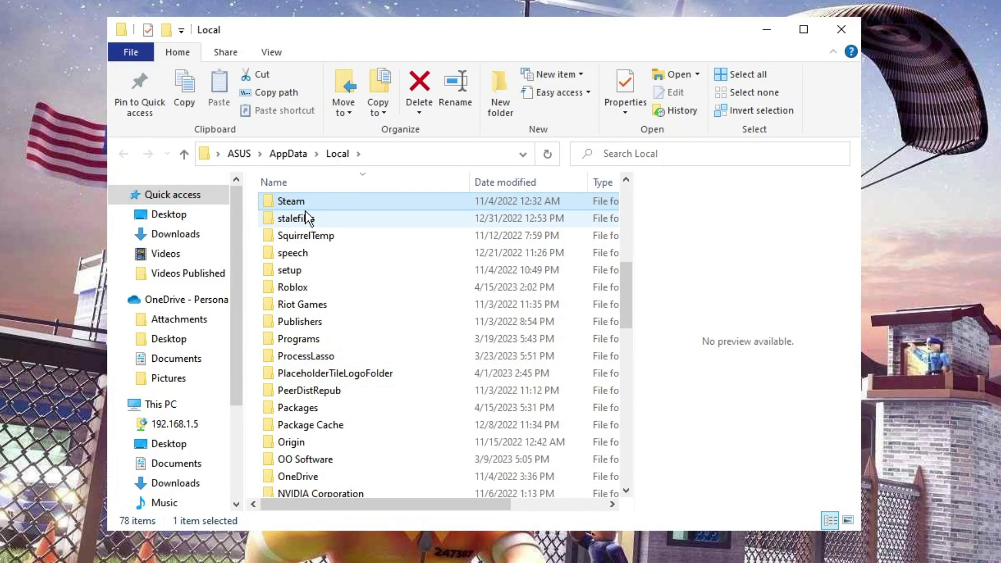
- Open Steam\htmlcache and delete all 28 items inside it
{"action": "double_click", "coordinate": [304, 203]}
{"action": "left_click", "coordinate": [304, 208]}
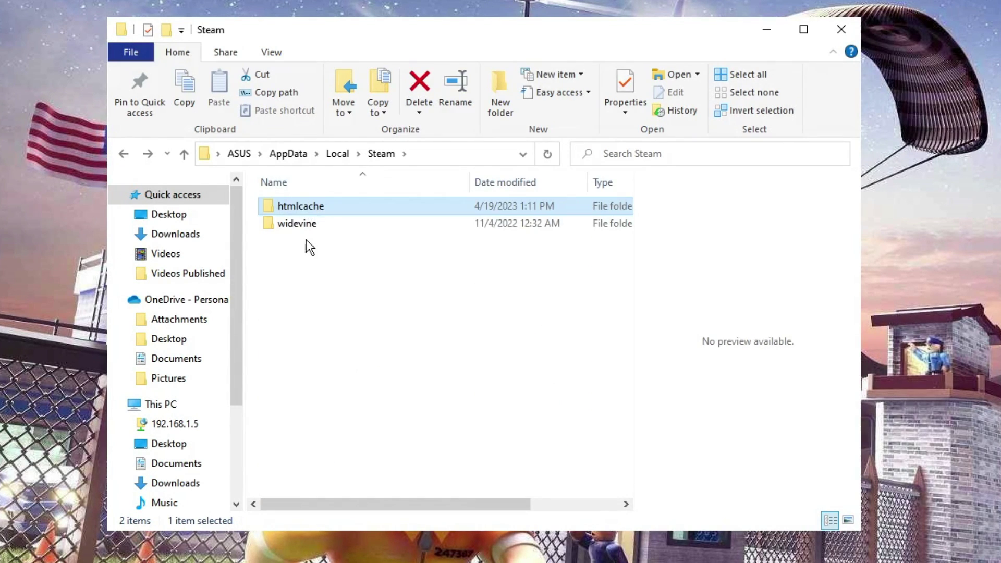
{"action": "double_click", "coordinate": [330, 208]}
{"action": "key", "text": "ctrl+a"}
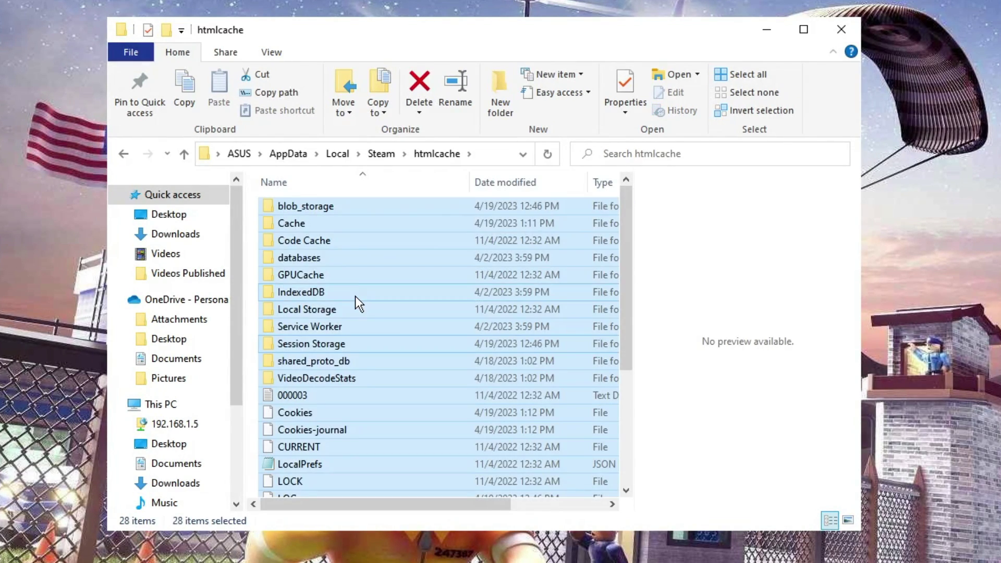
{"action": "right_click", "coordinate": [371, 277]}
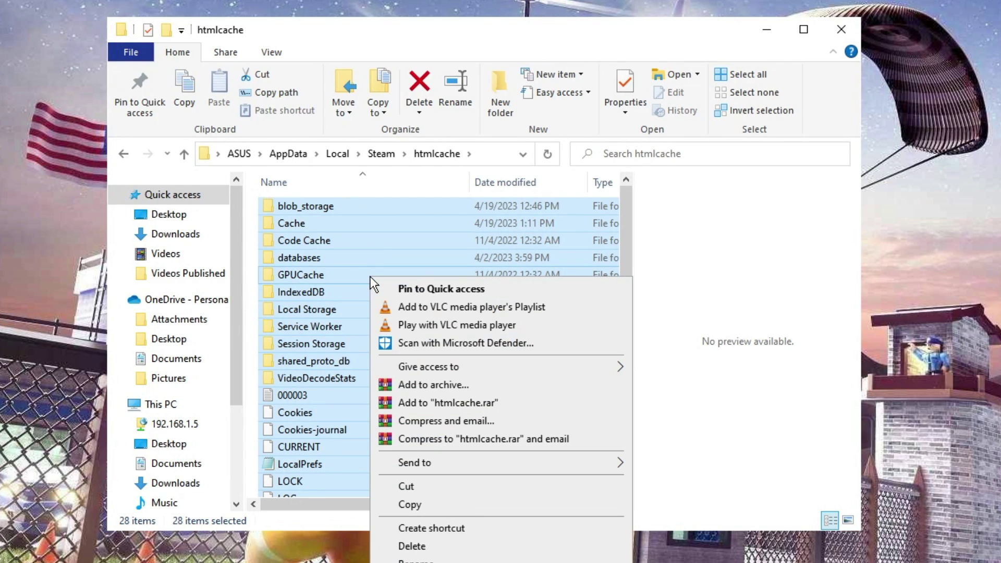
{"action": "left_click", "coordinate": [377, 243]}
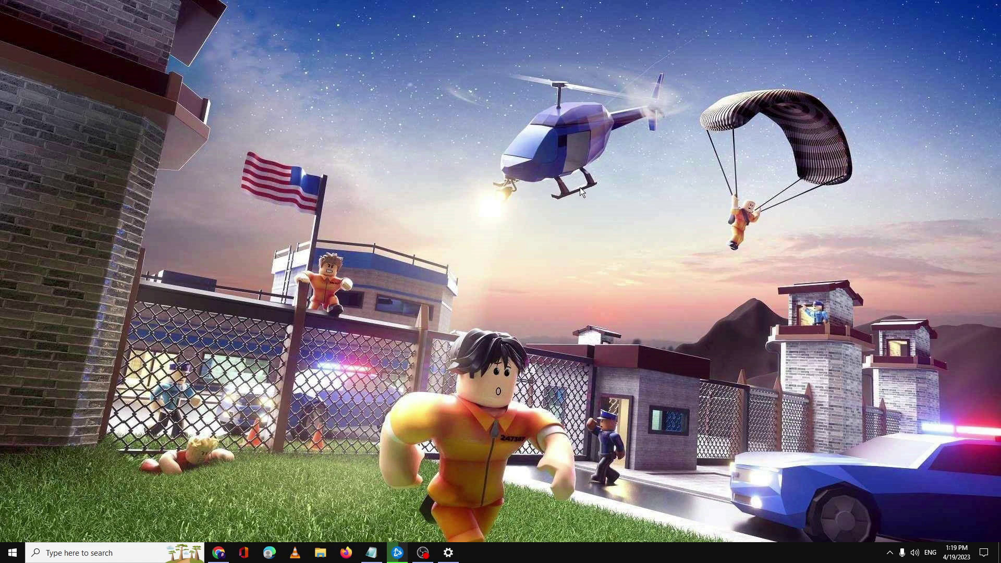
- Restore Battle.net and view the Uninstall option for Call of Duty: MWII | WZ2.0 without using it
{"action": "left_click", "coordinate": [398, 552]}
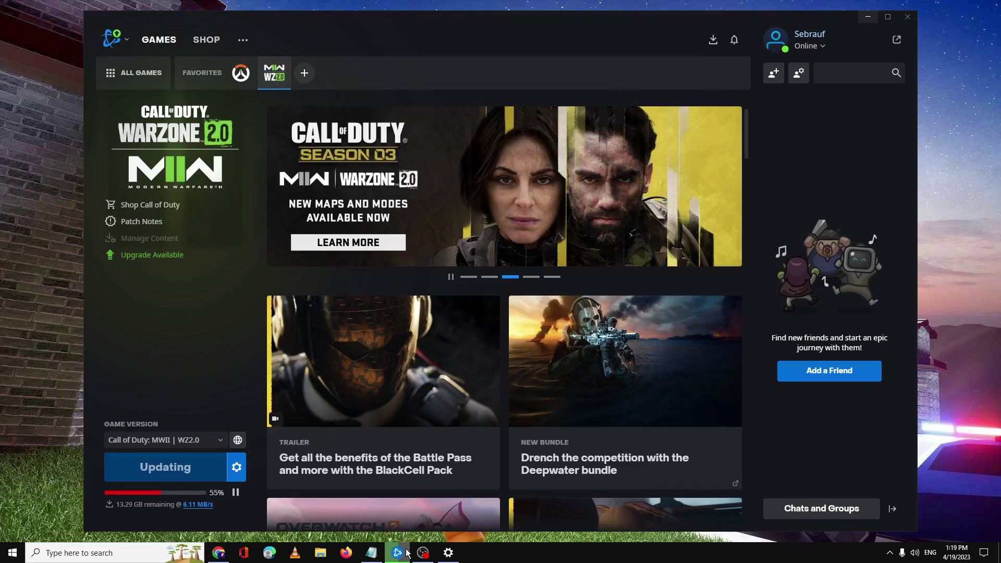
{"action": "left_click", "coordinate": [238, 470]}
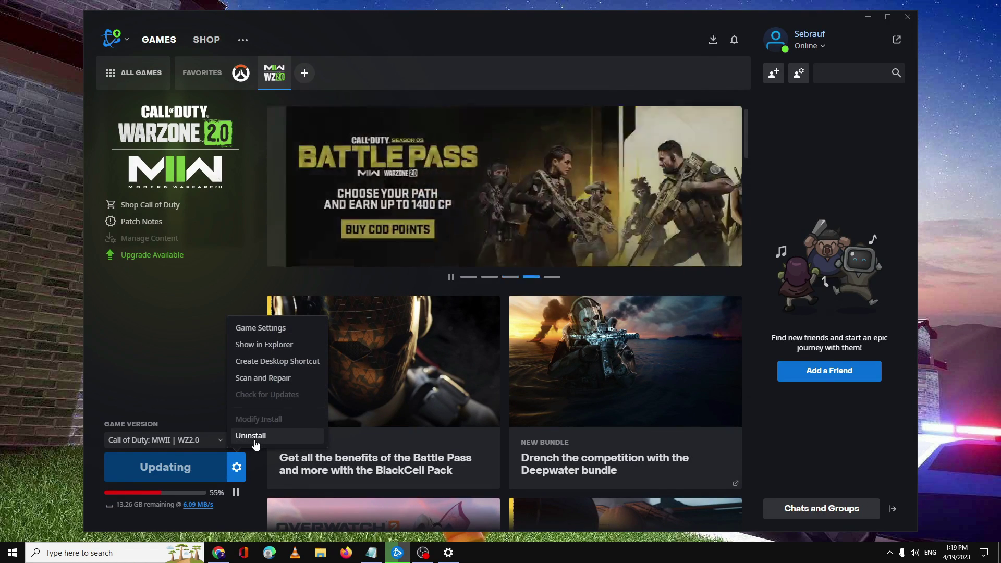
{"action": "left_click", "coordinate": [170, 358]}
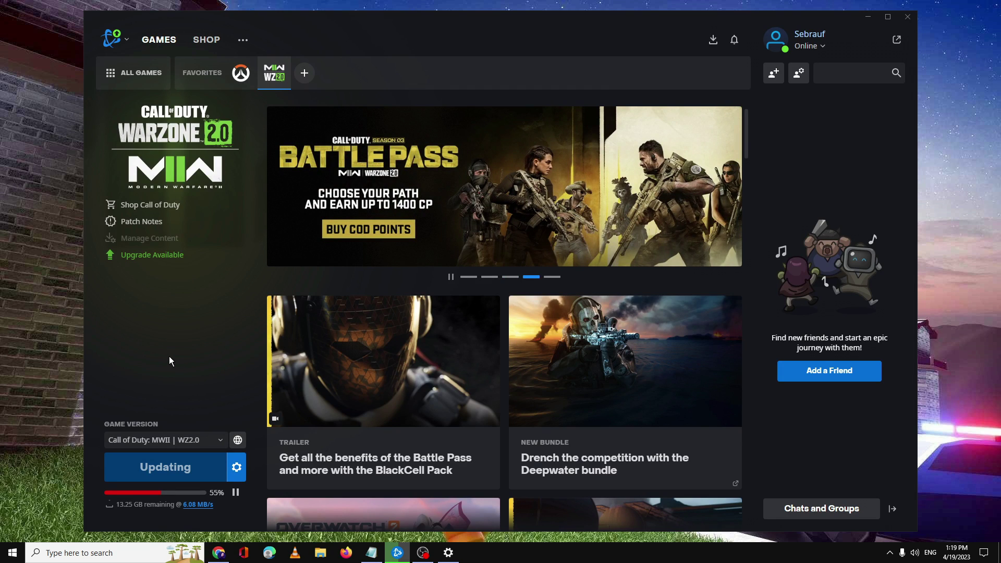